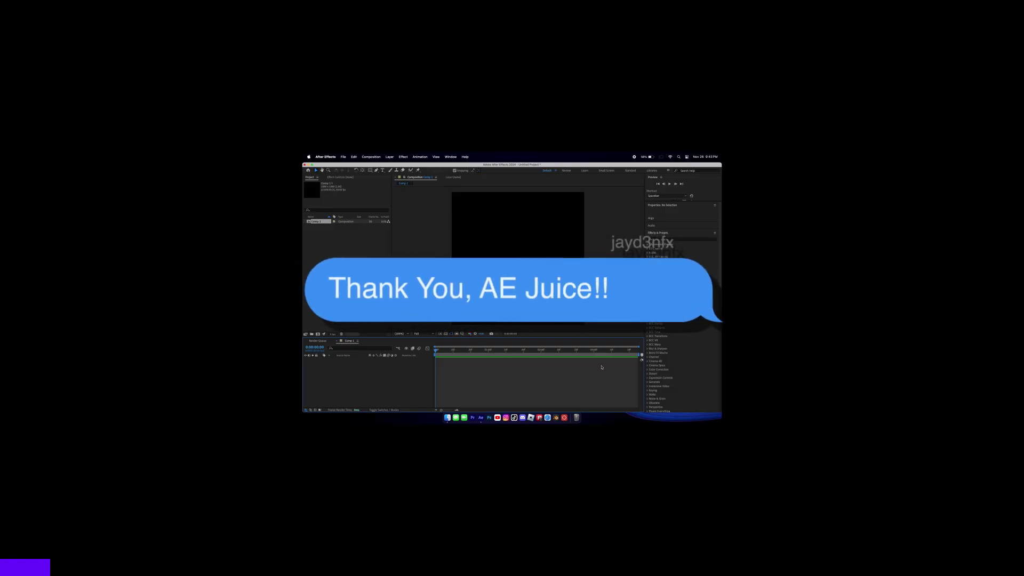
In AEJuice Pack Manager 4, download and open the Paper Logo pack and select Paper Lower Third 02
left_click(451, 157)
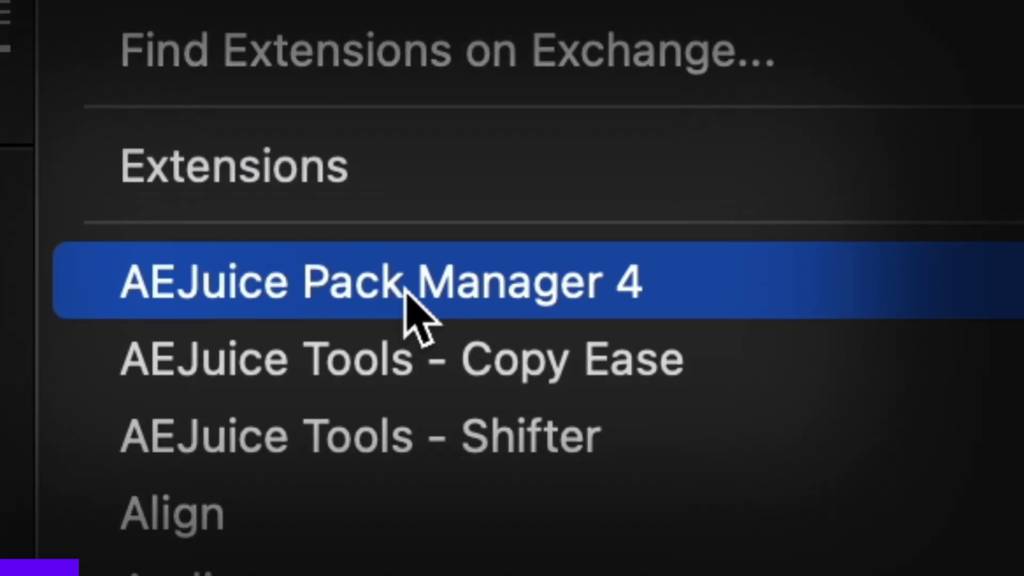
left_click(395, 283)
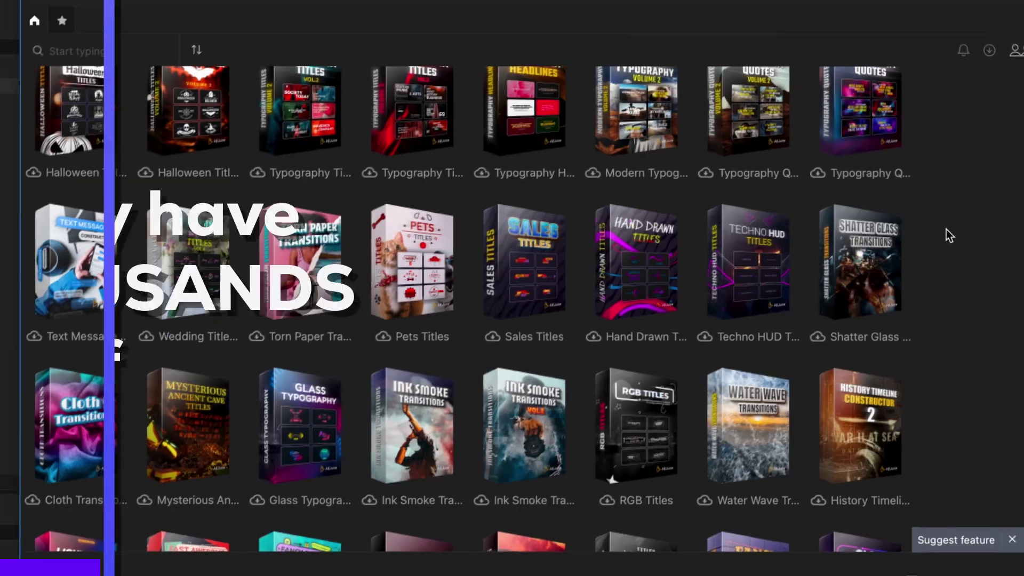
scroll(942, 229, "down", 10)
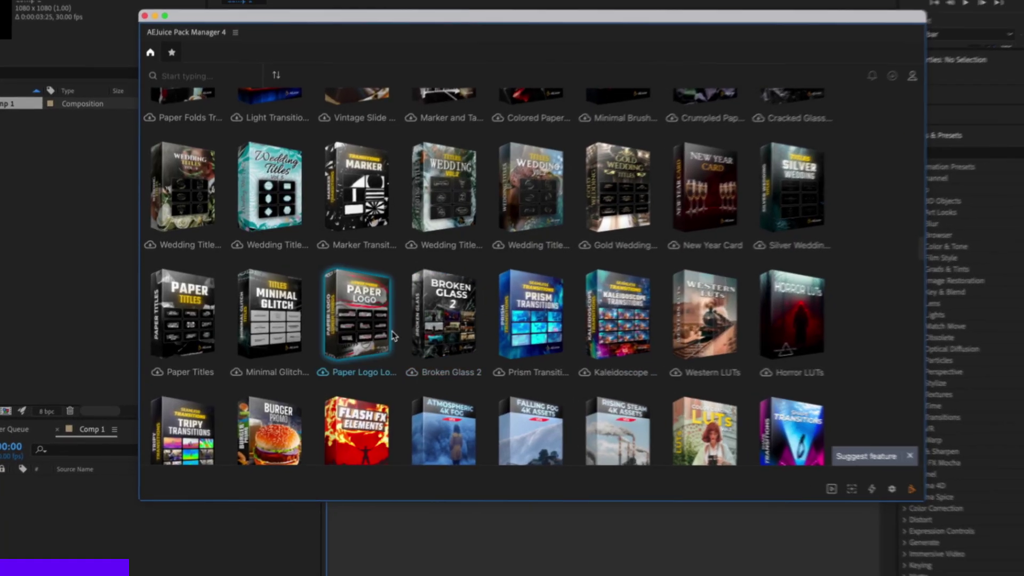
left_click(329, 494)
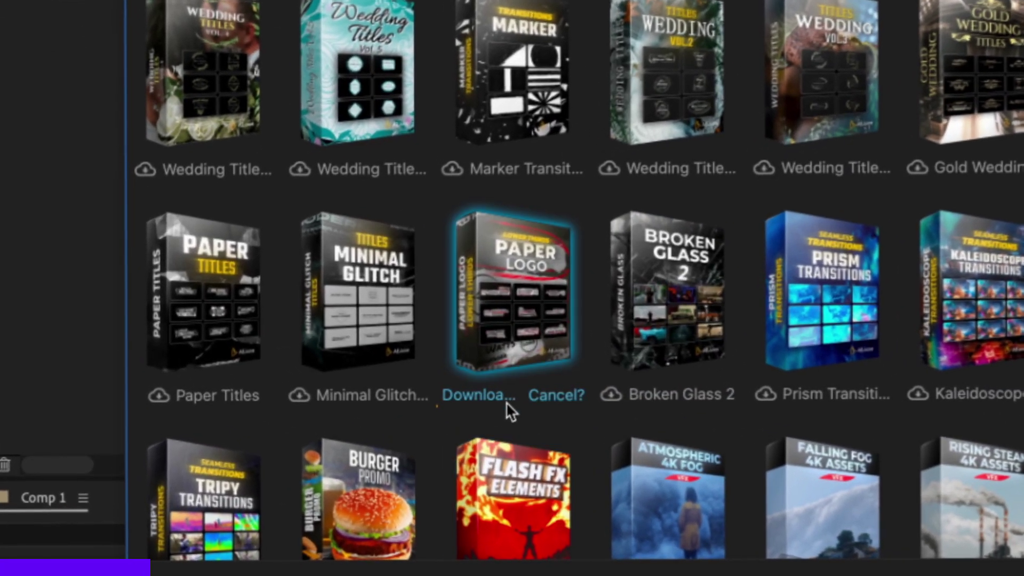
left_click(533, 341)
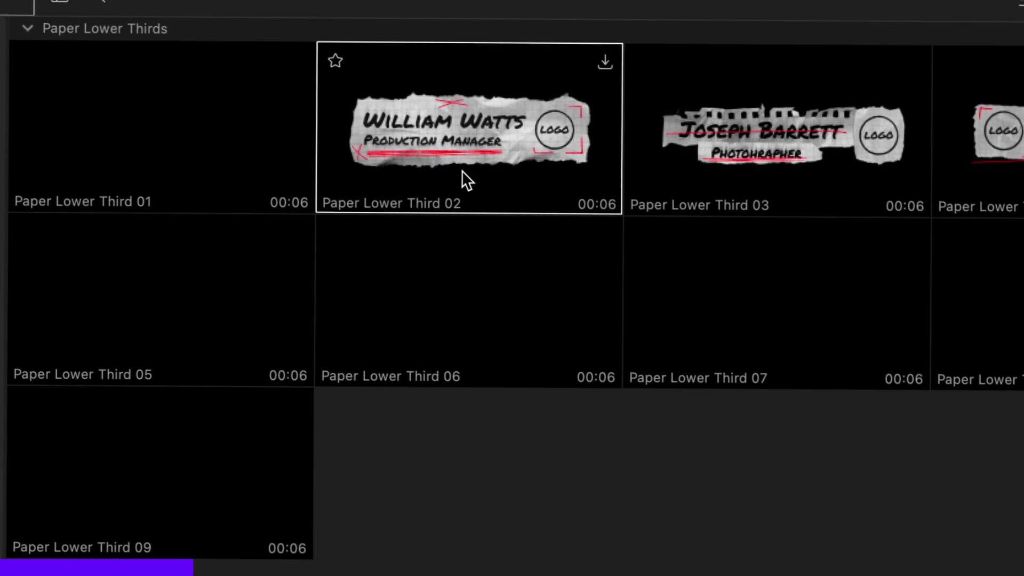
left_click(457, 169)
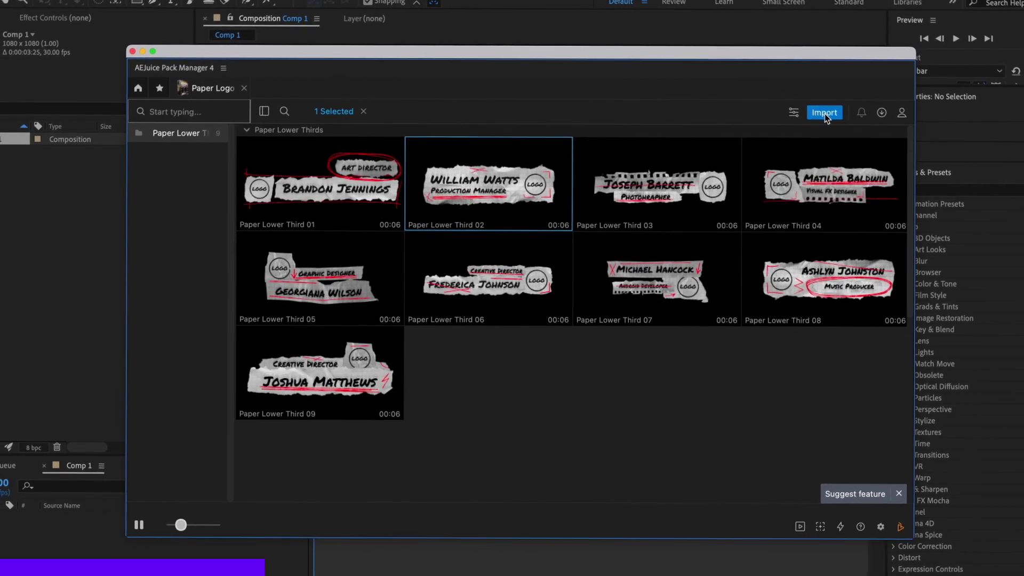
Import Paper Lower Third 02 into Comp 1 and fit it to the composition width
left_click(825, 112)
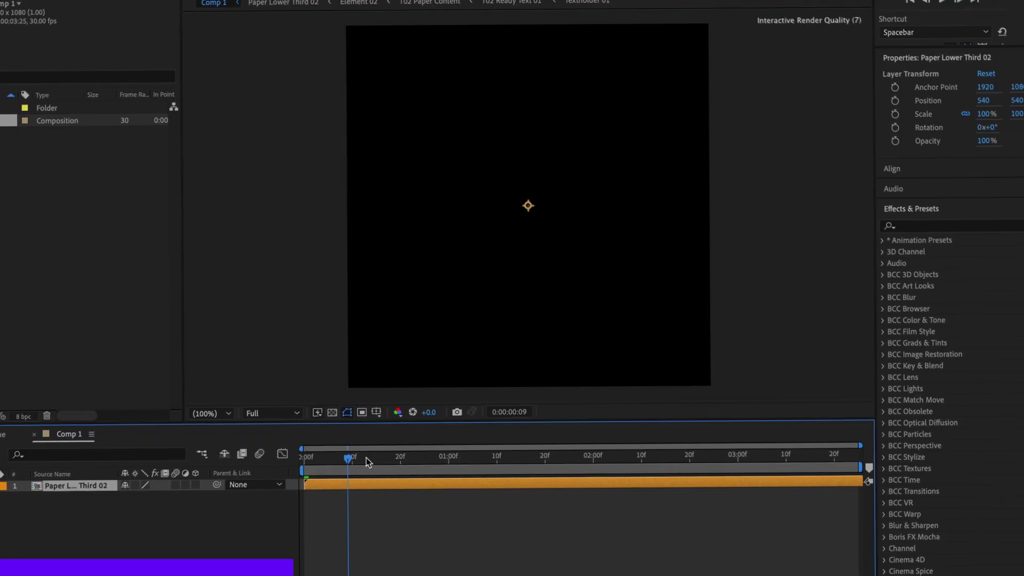
left_click_drag(366, 457, 697, 500)
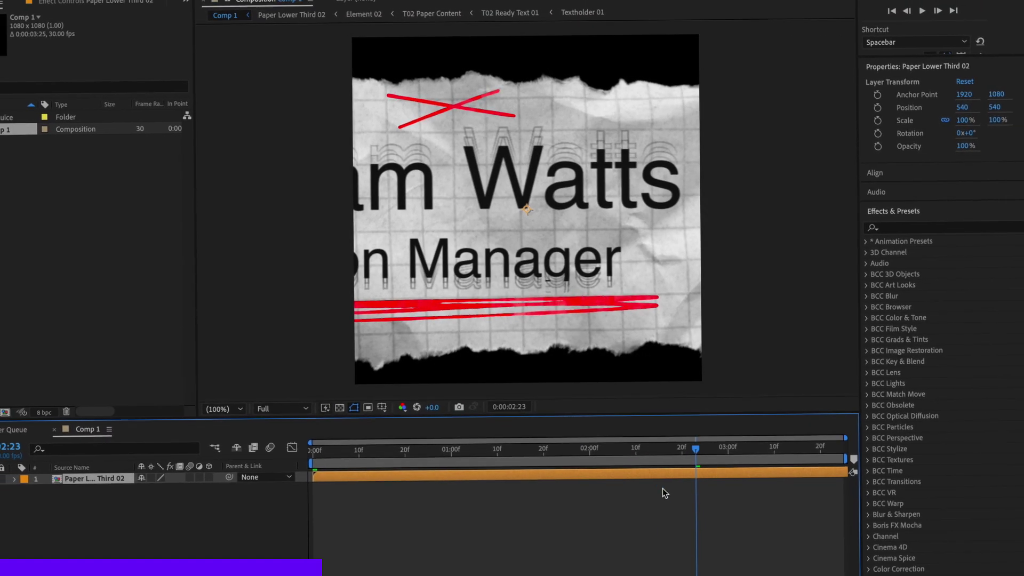
key("s")
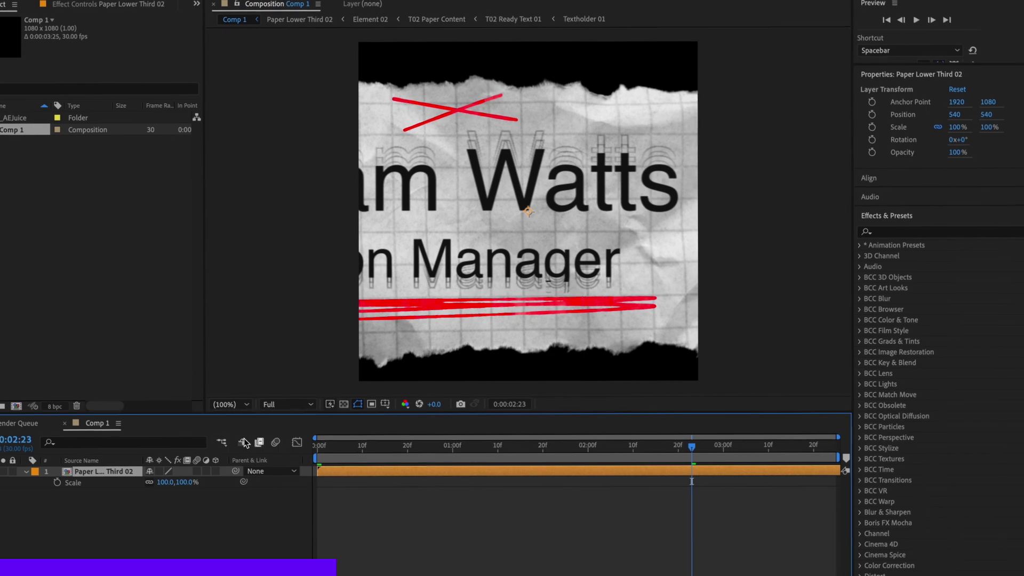
key("ctrl+alt+shift+h")
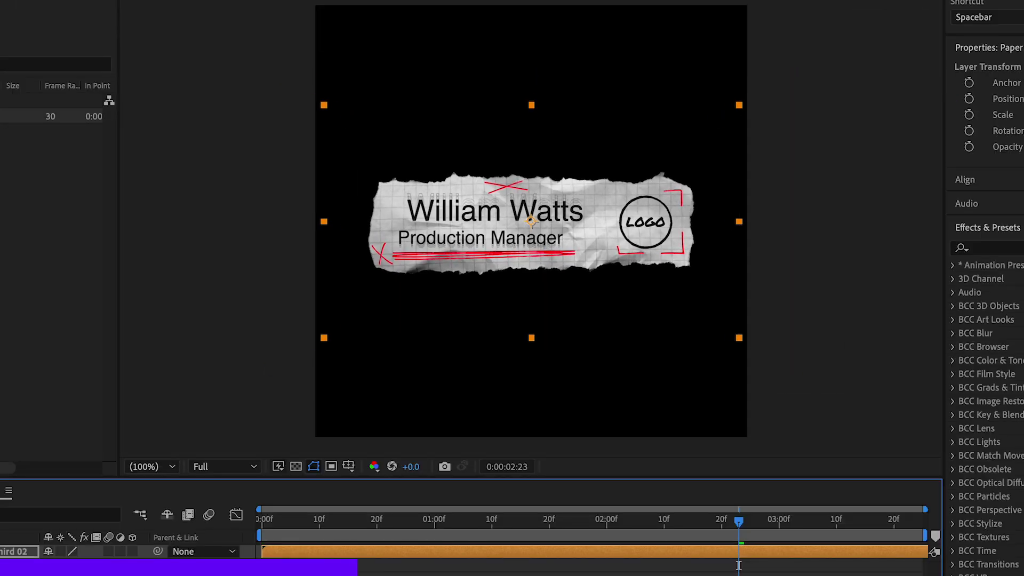
In the Textholder 01 precomp, replace the name text with the creator's handle and scale it to 57%
double_click(738, 563)
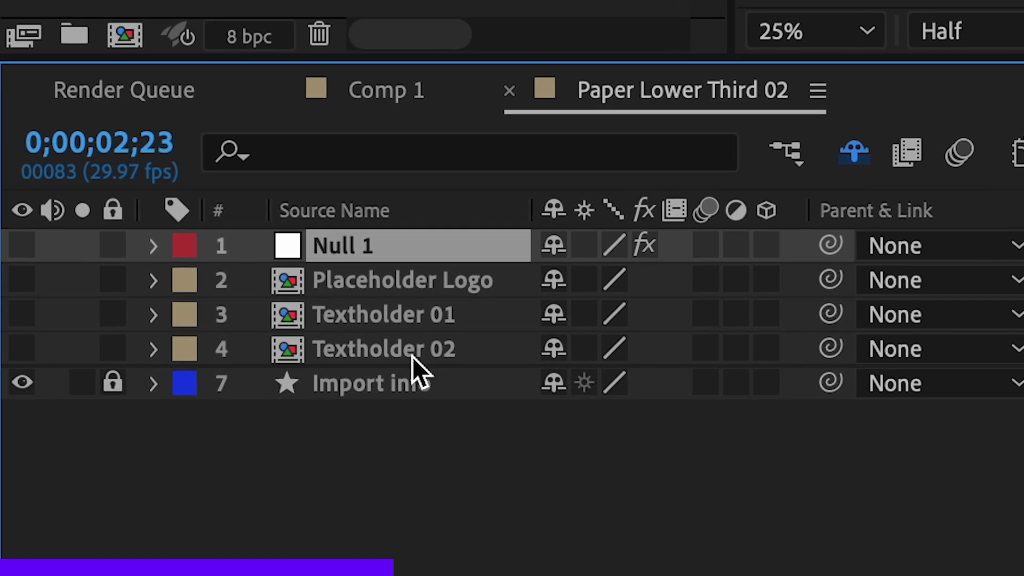
double_click(376, 313)
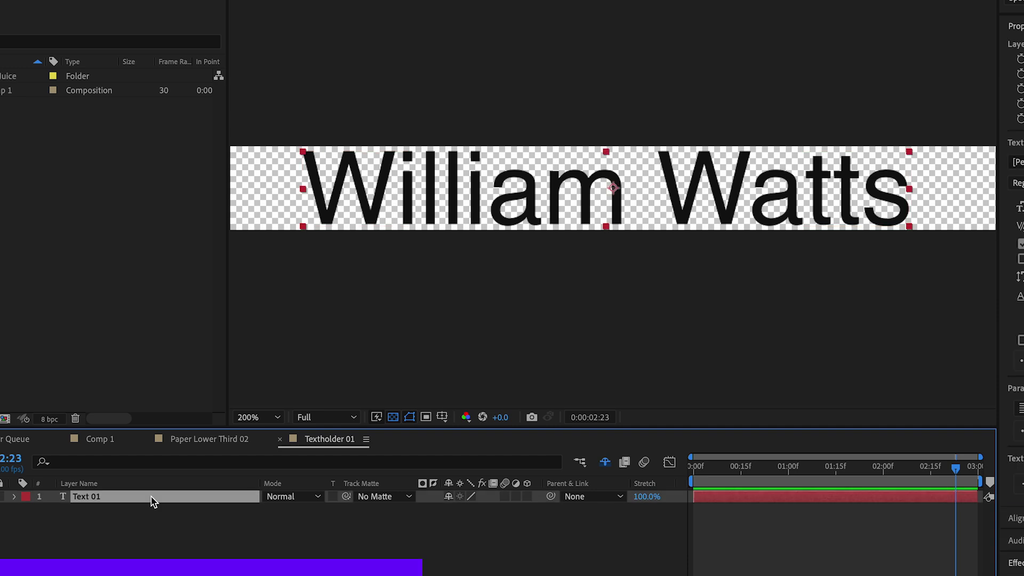
type("jayd3")
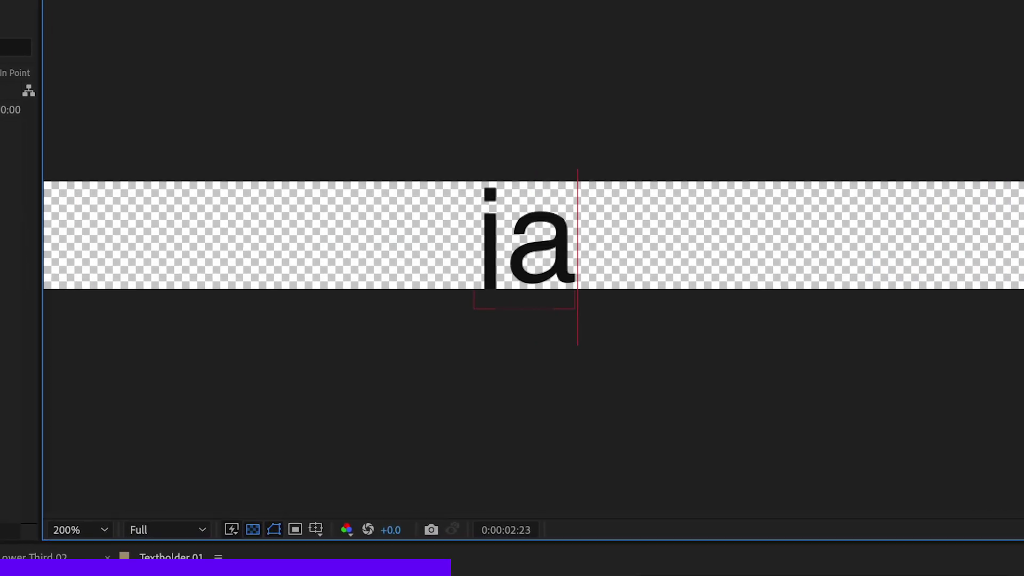
type("nfx")
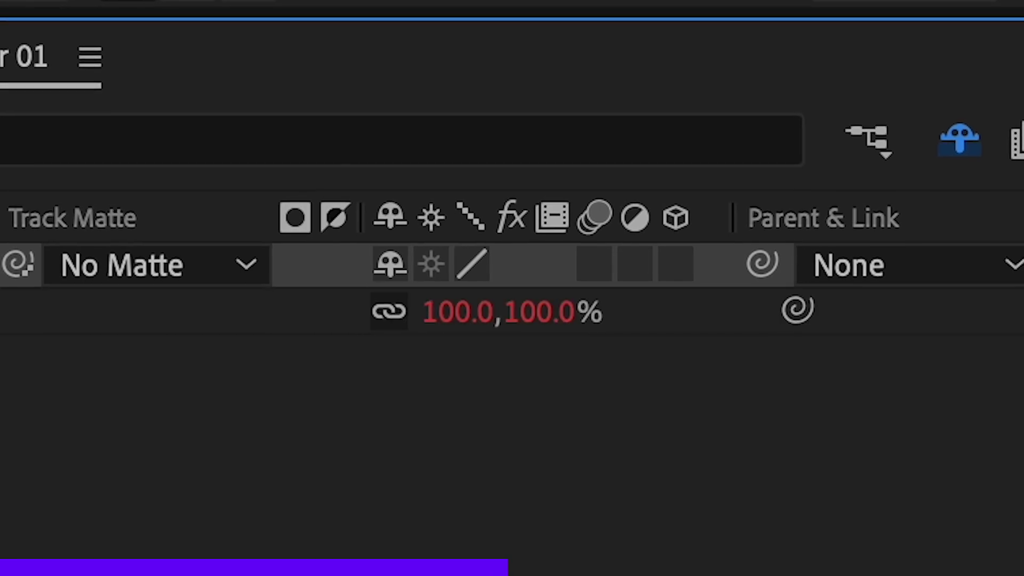
left_click_drag(557, 314, 435, 344)
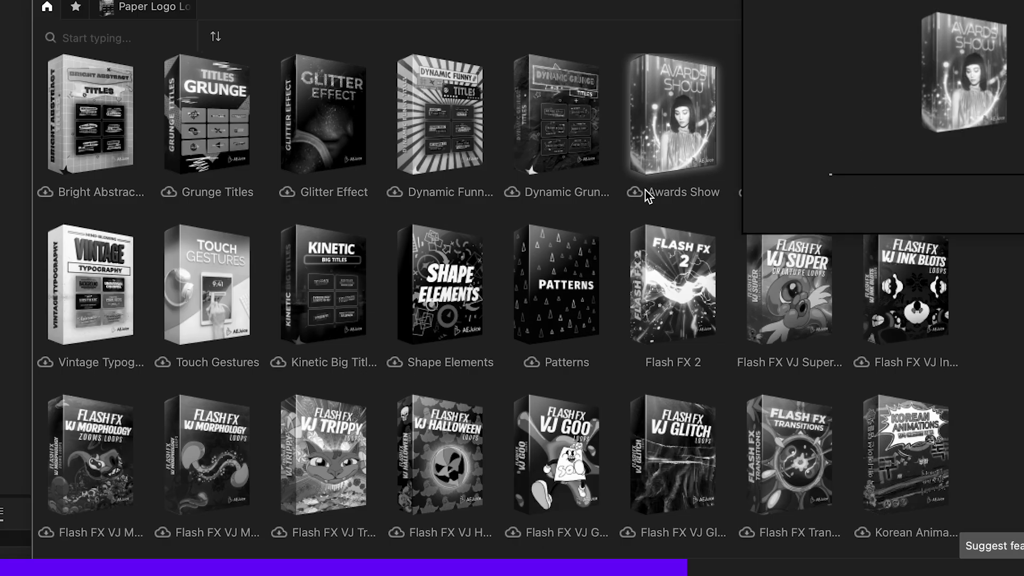
scroll(646, 191, "down", 10)
scroll(647, 195, "up", 3)
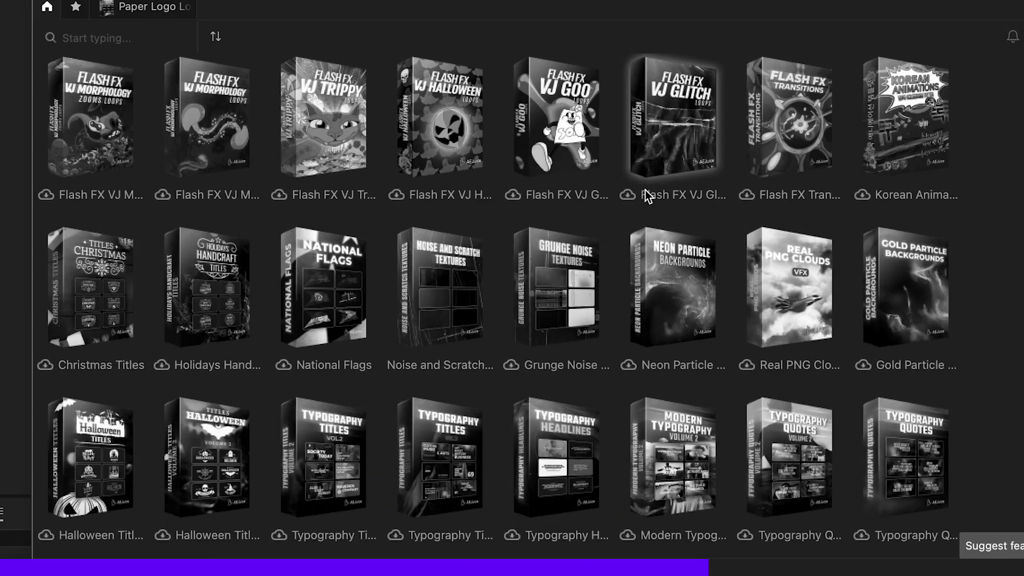
mouse_move(649, 197)
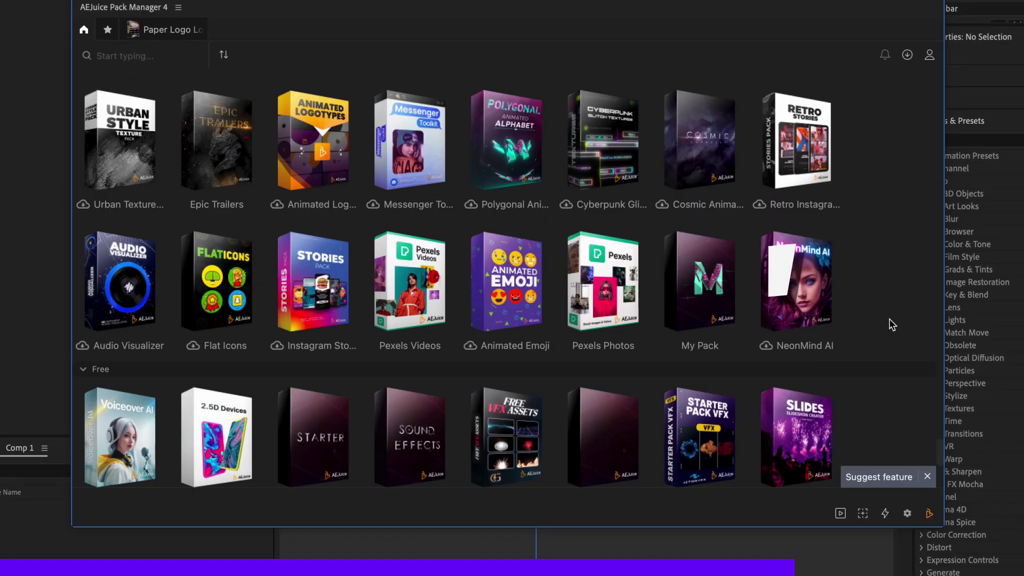
scroll(888, 320, "up", 5)
scroll(888, 324, "up", 10)
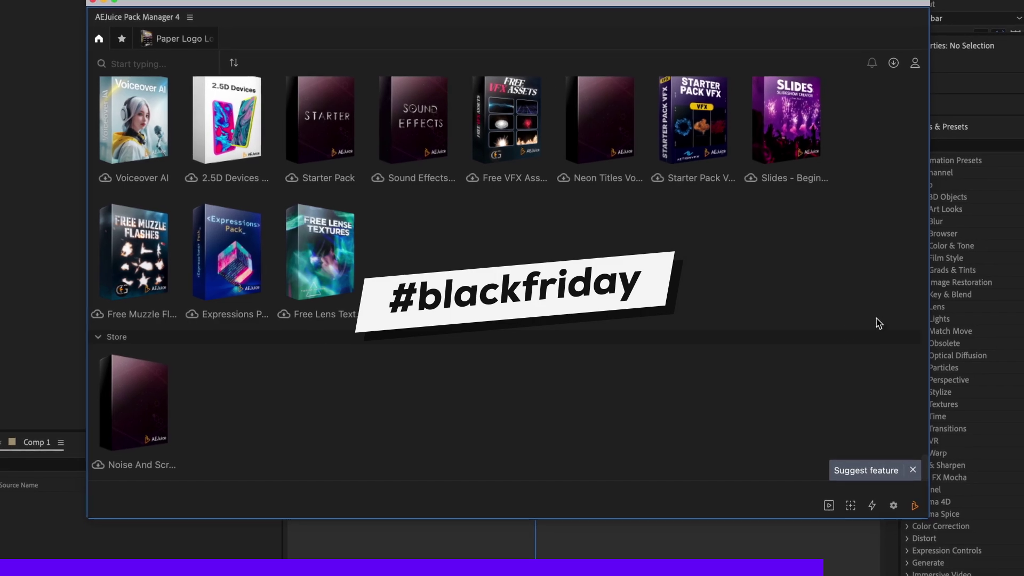
scroll(768, 336, "up", 5)
scroll(695, 284, "down", 5)
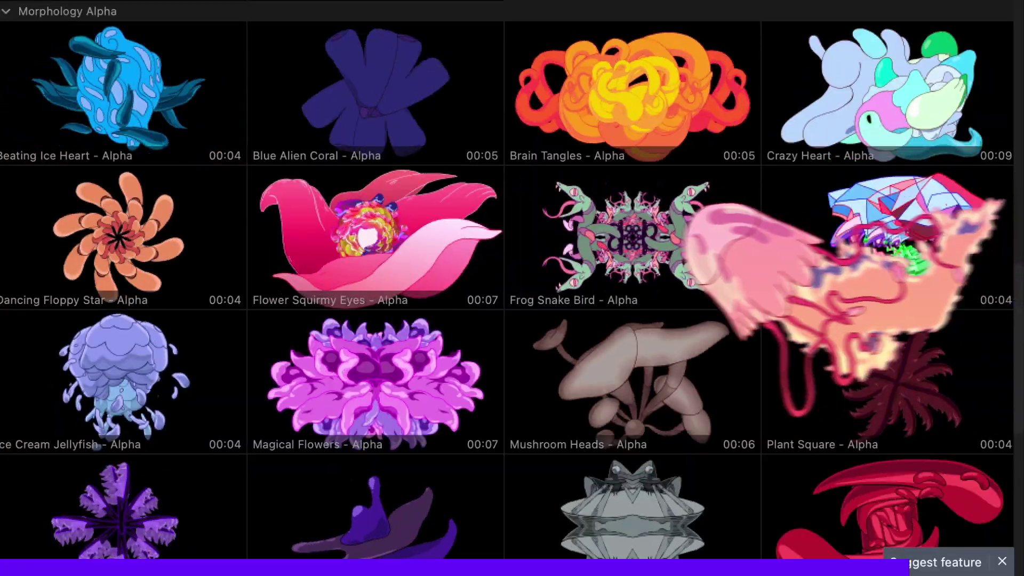
scroll(494, 147, "down", 1)
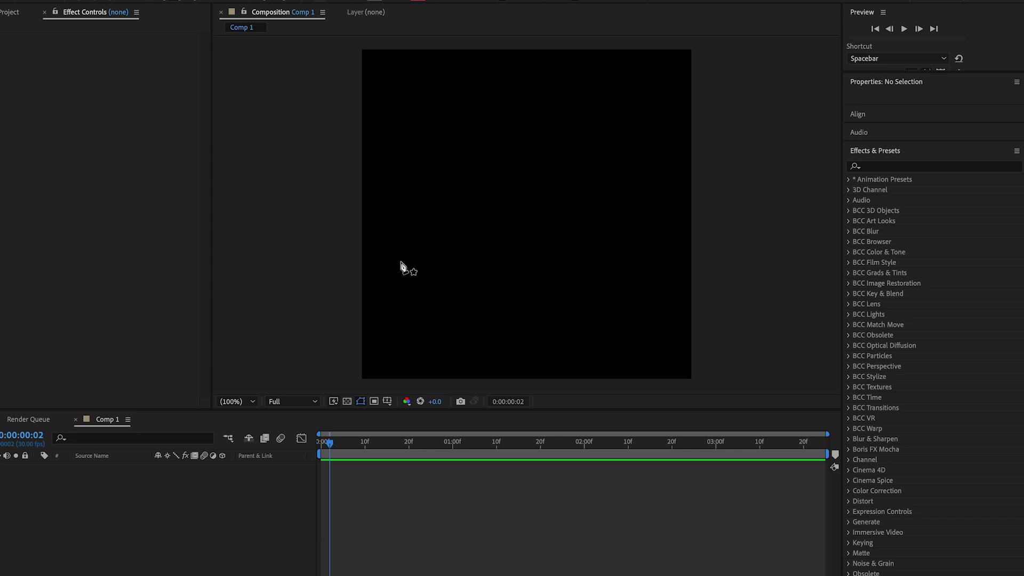
Draw a curving open path with the Pen Tool
left_click(396, 265)
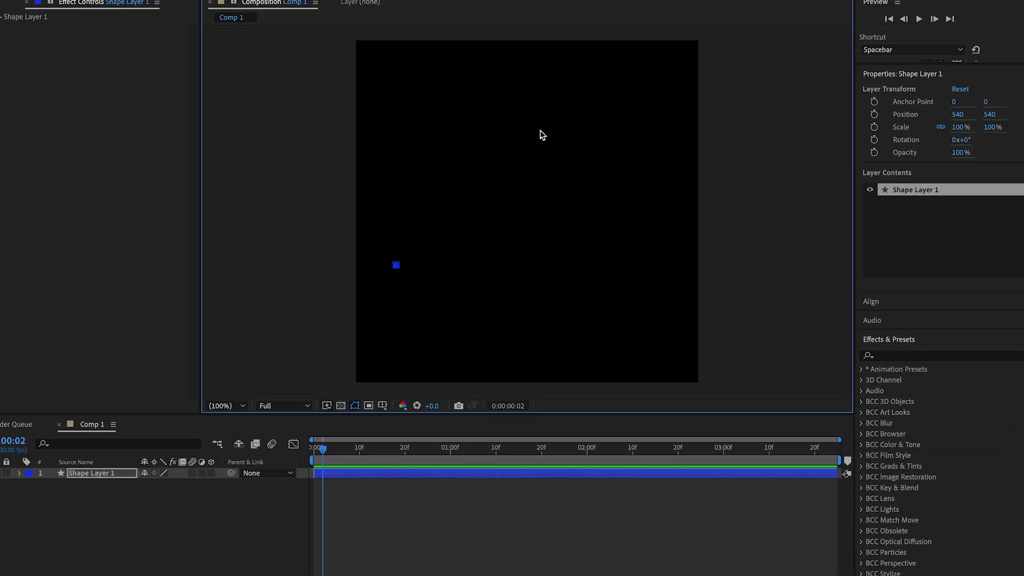
left_click_drag(491, 126, 625, 181)
left_click_drag(552, 299, 563, 308)
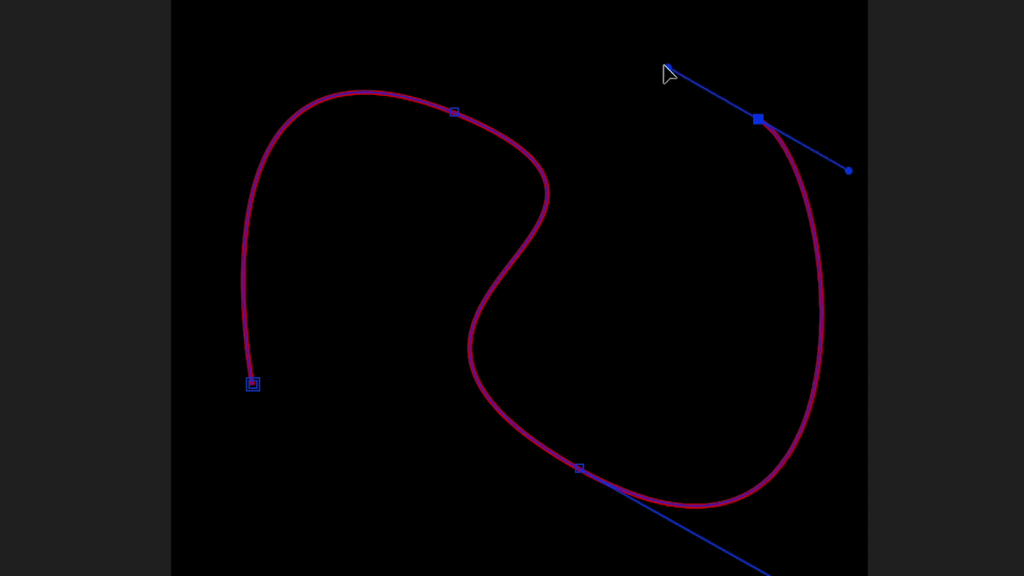
left_click_drag(665, 66, 685, 41)
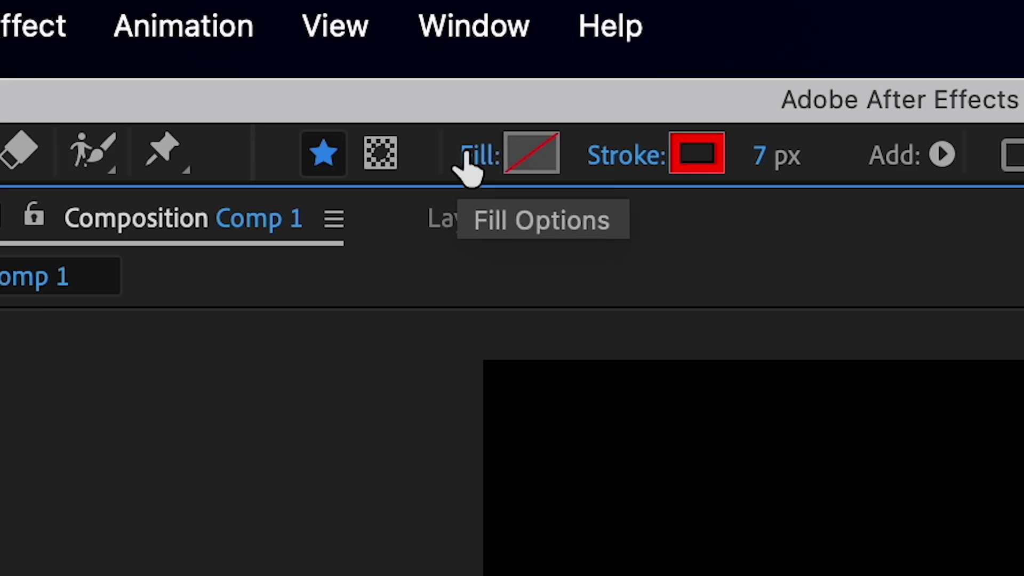
Set the shape's fill to None, leaving only the 7 px red stroke
left_click(467, 154)
left_click(404, 203)
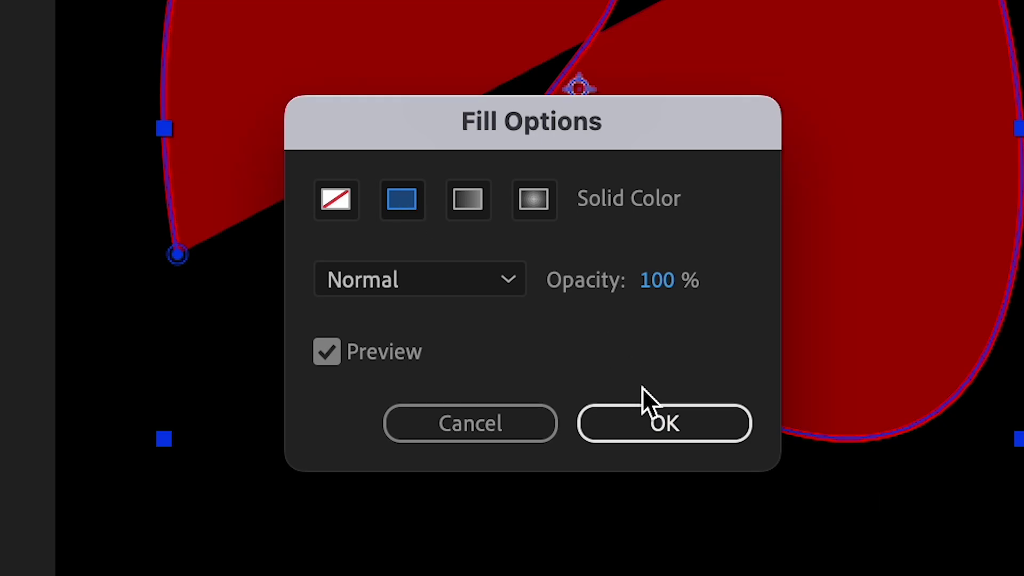
left_click(641, 436)
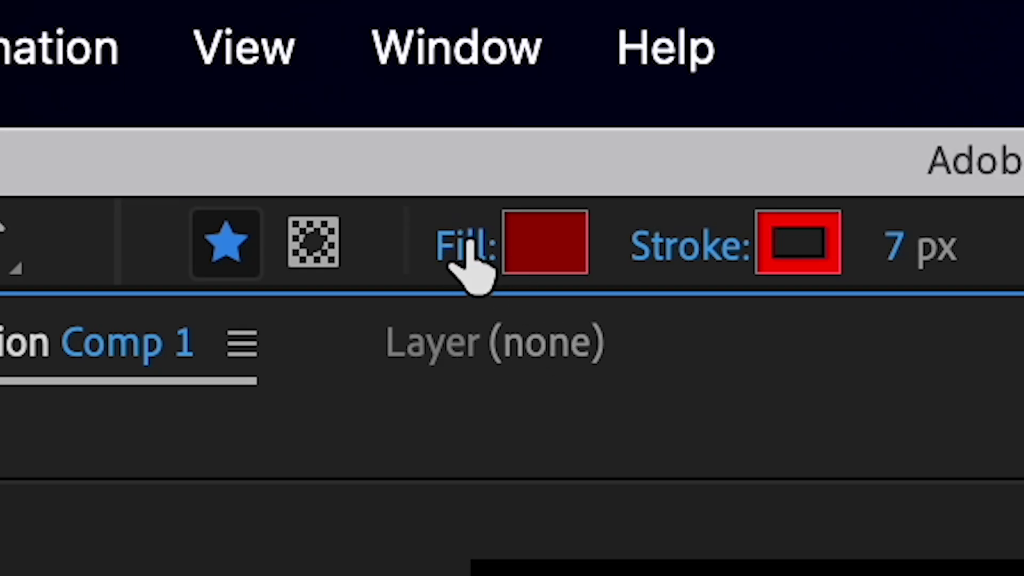
left_click(469, 251)
left_click(277, 220)
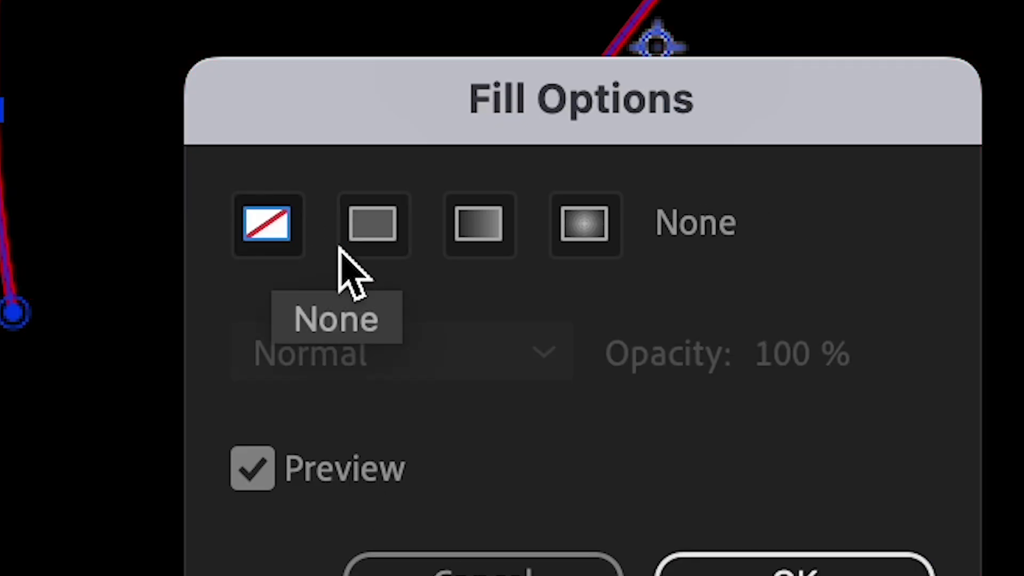
Change the stroke color of the curved path to cyan
left_click(885, 568)
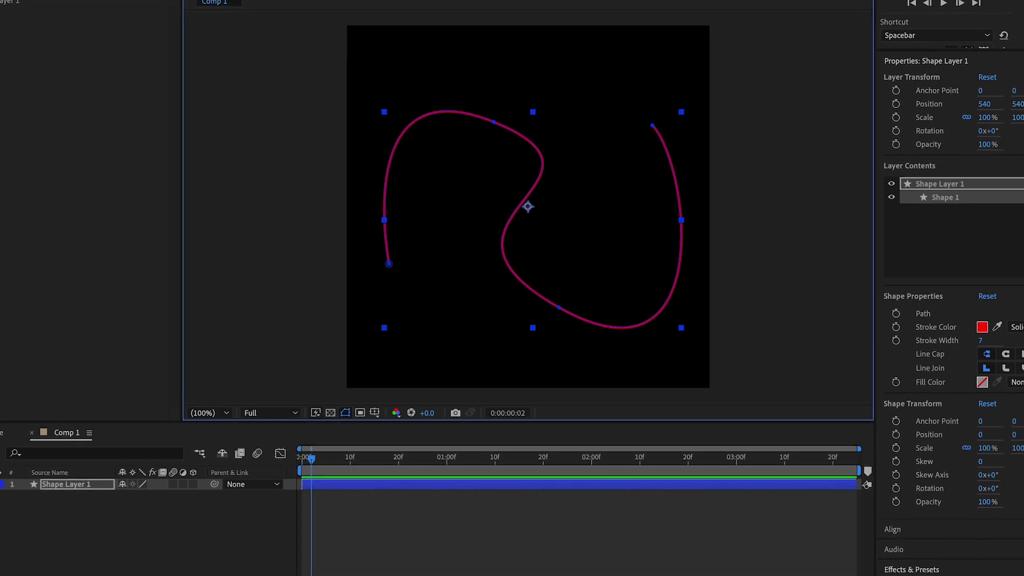
left_click(986, 327)
left_click(455, 338)
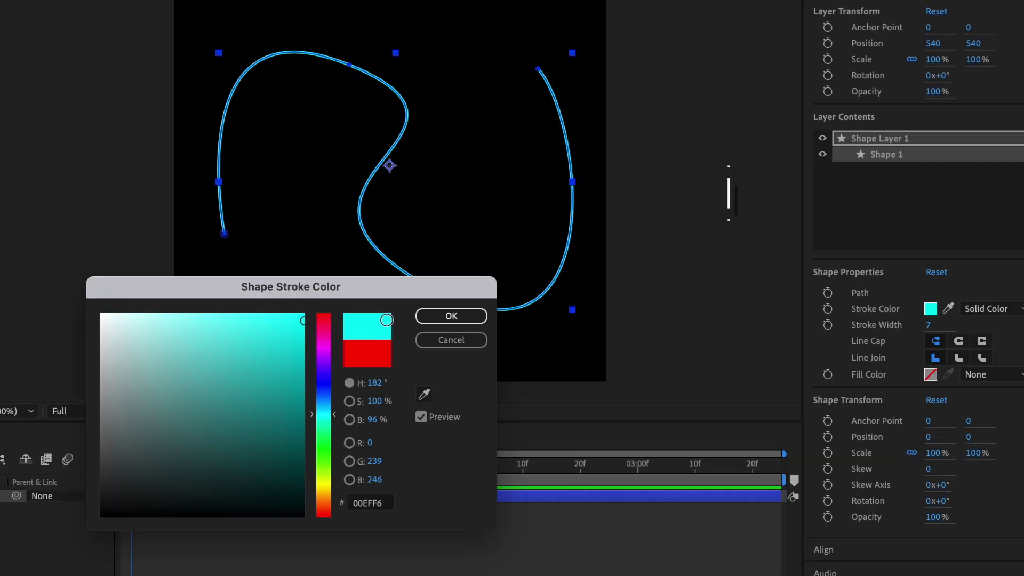
left_click(448, 317)
left_click(421, 558)
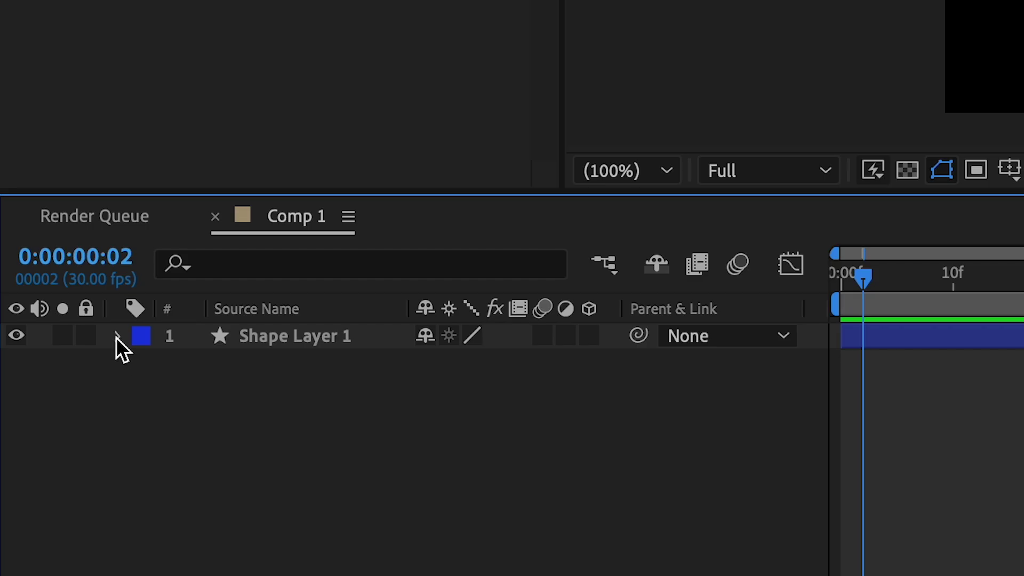
Add Trim Paths to Shape Layer 1's contents
left_click(116, 337)
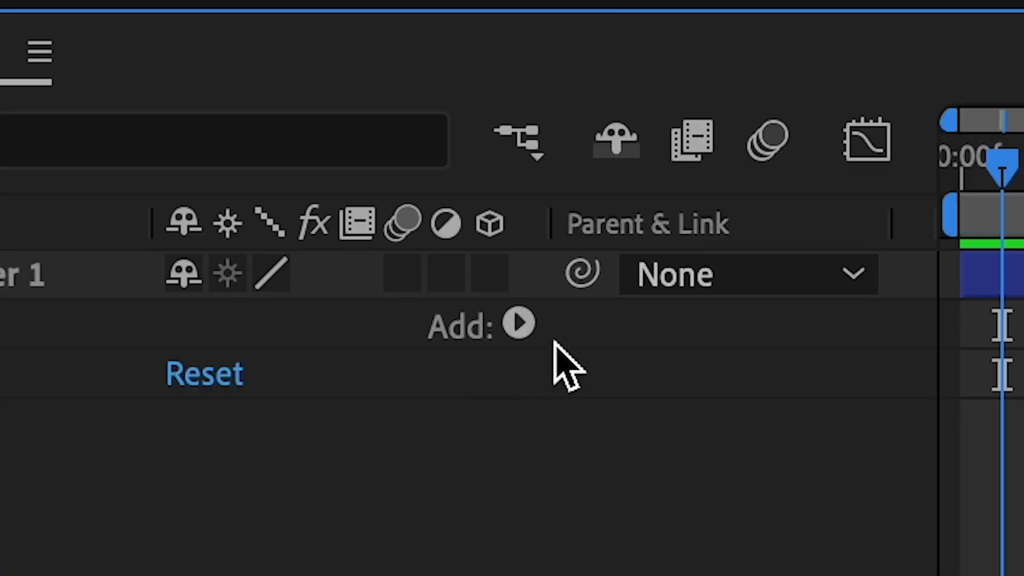
left_click(603, 362)
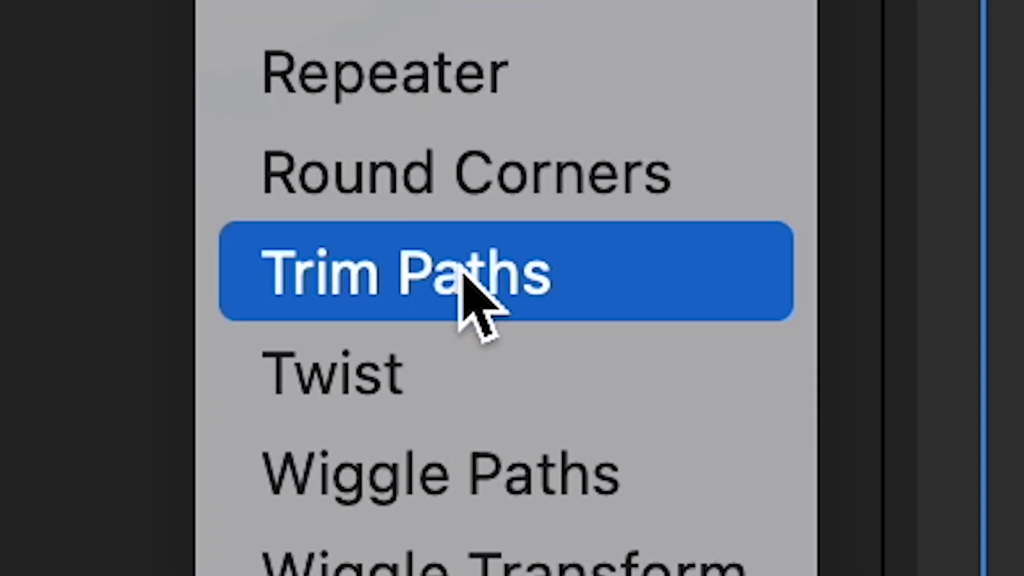
left_click(472, 293)
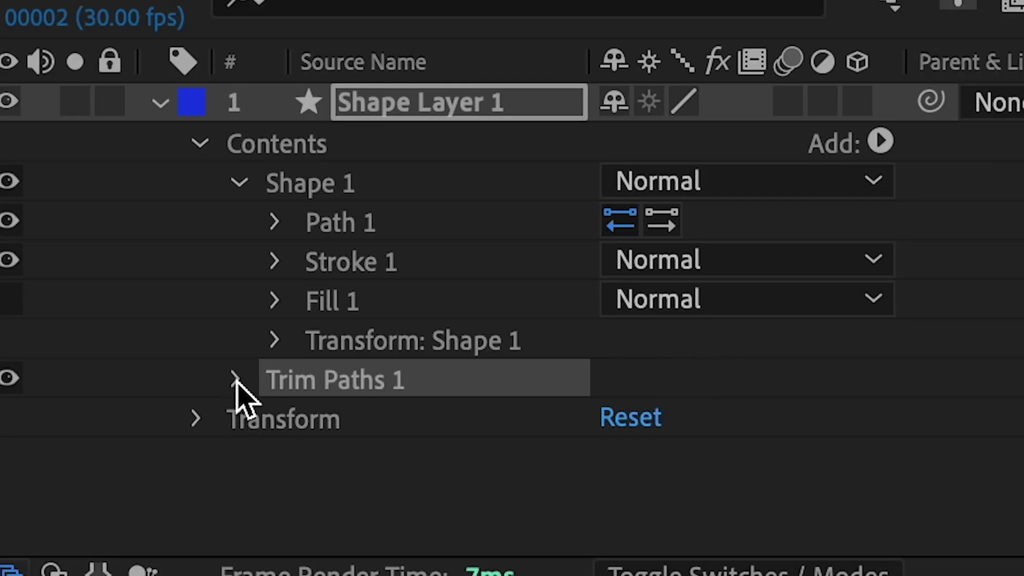
scroll(320, 405, "down", 1)
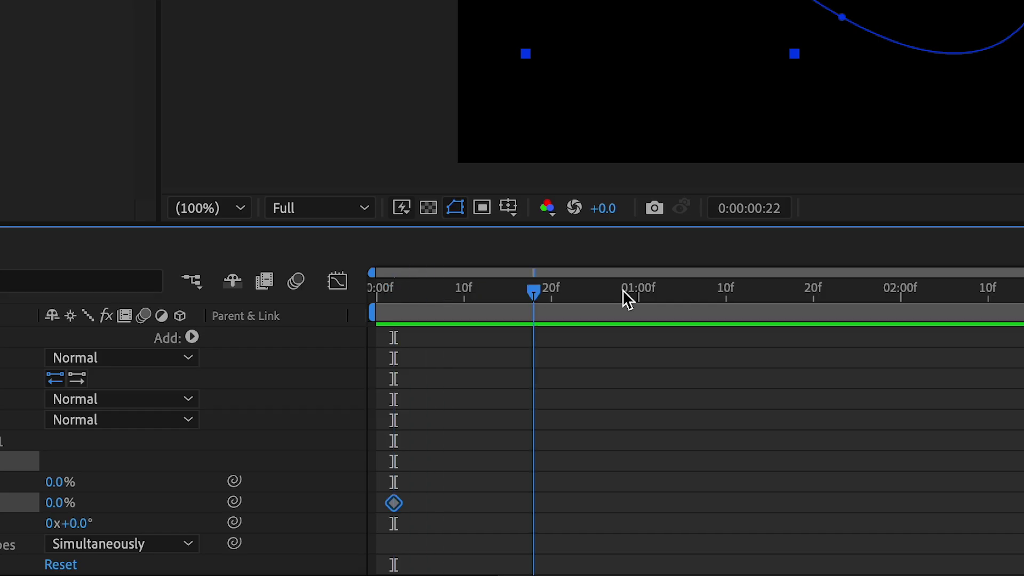
Keyframe Trim Paths End from 0% to 100%, then keyframe Start and offset it later to trail End
left_click_drag(51, 509, 195, 508)
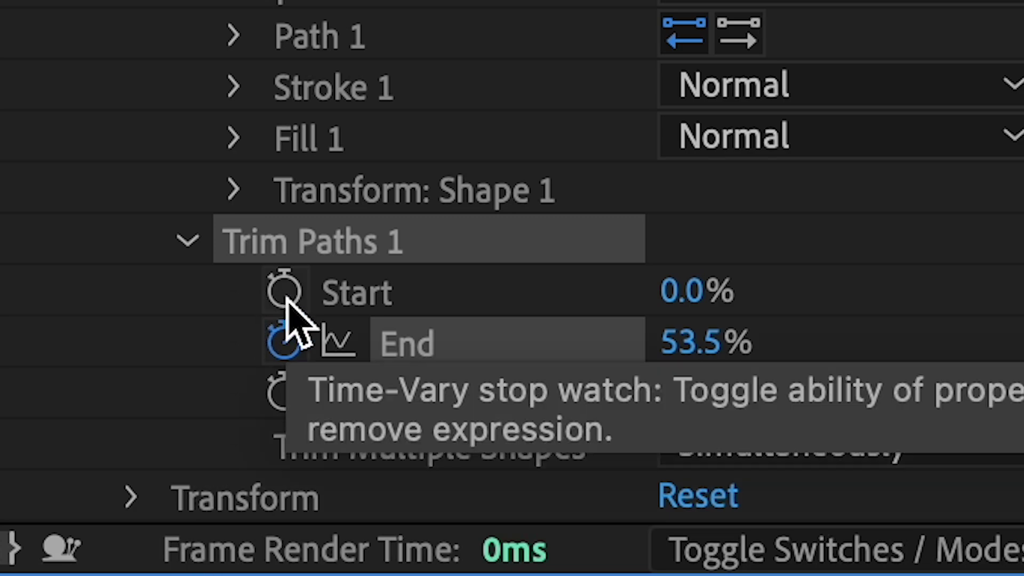
left_click(286, 298)
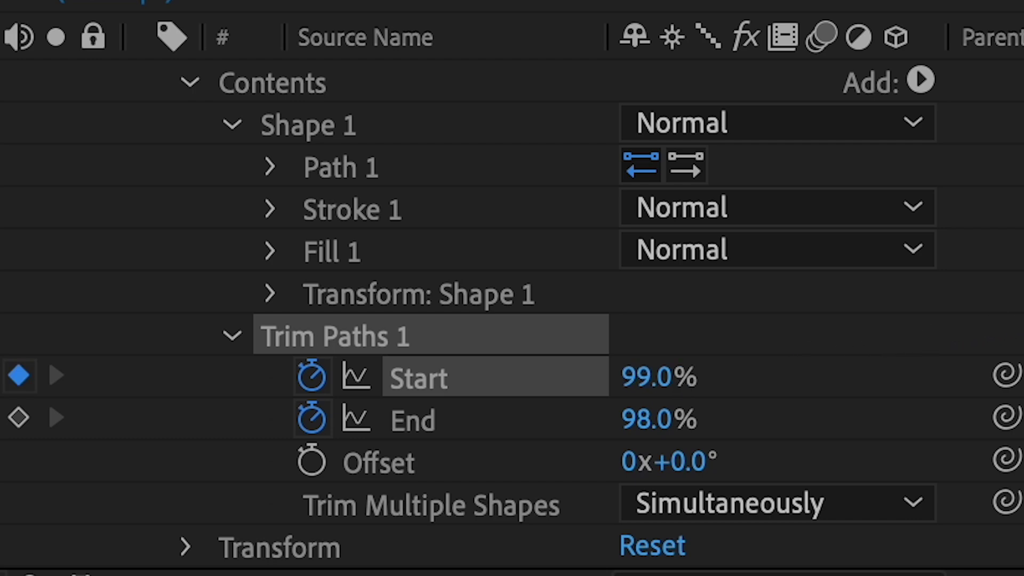
left_click_drag(552, 457, 469, 469)
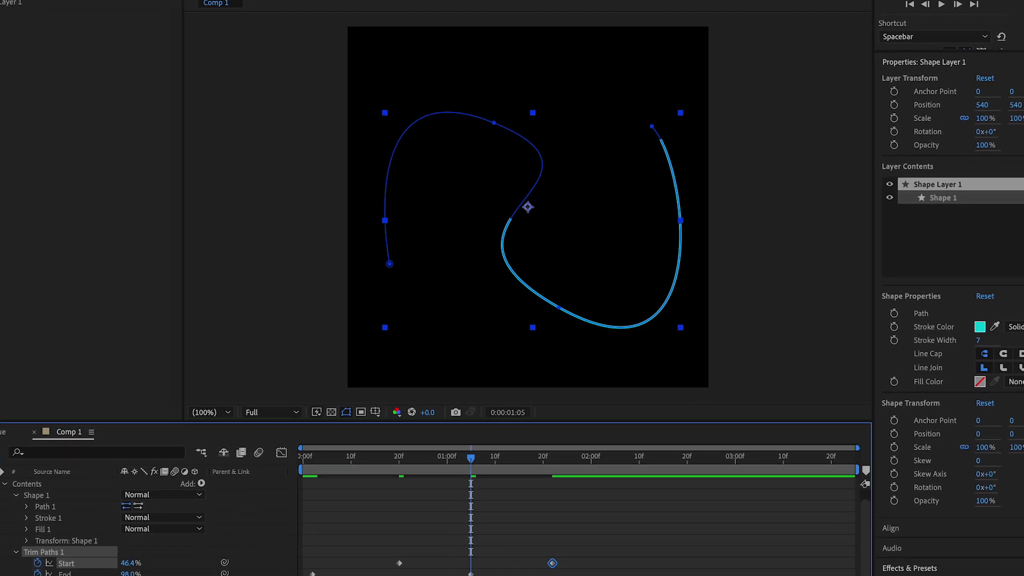
left_click(130, 574)
type("1")
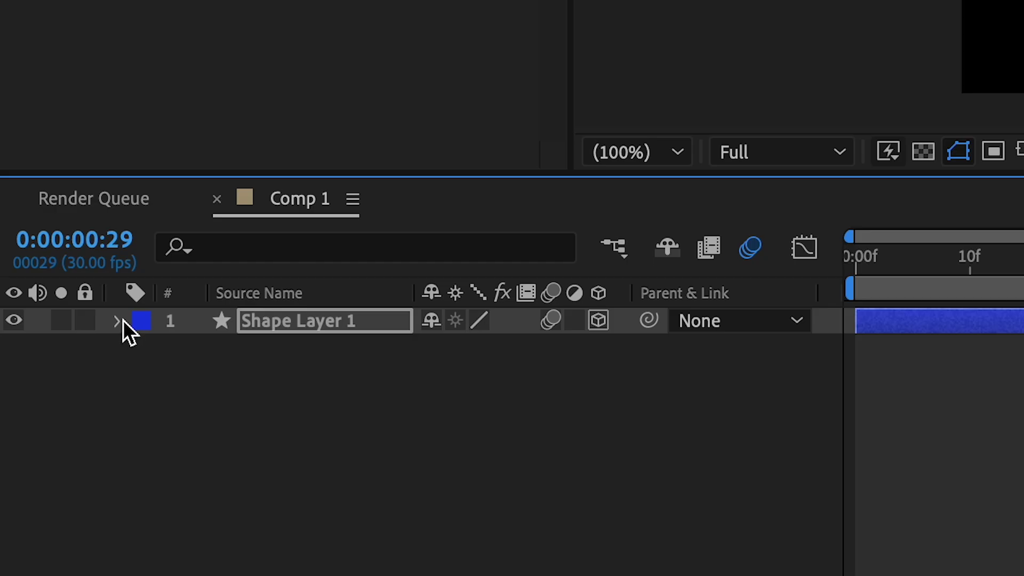
Set Shape Layer 1's Extrusion Depth to 5.0 in Geometry Options and preview the extruded stroke
left_click(122, 321)
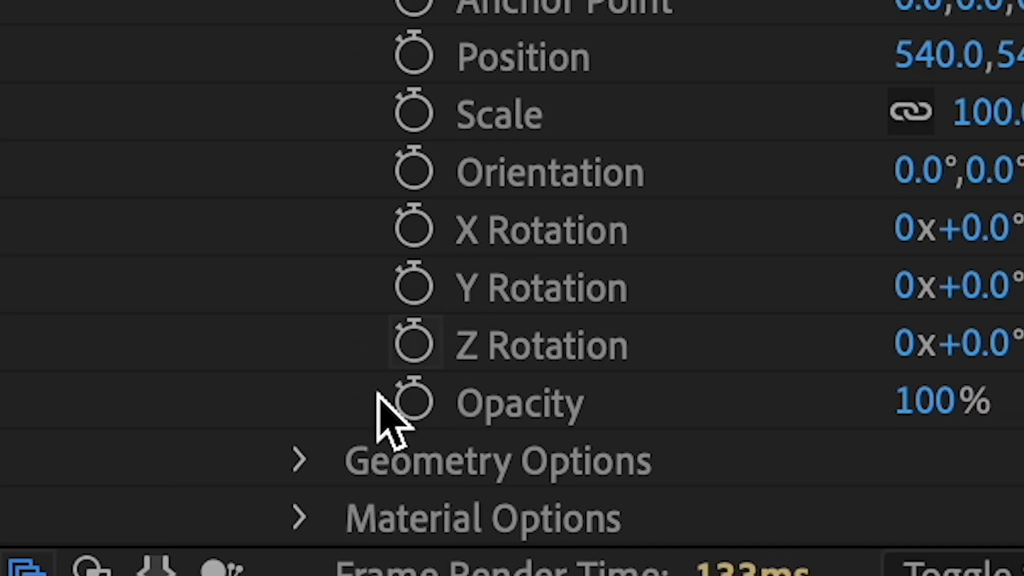
left_click(290, 459)
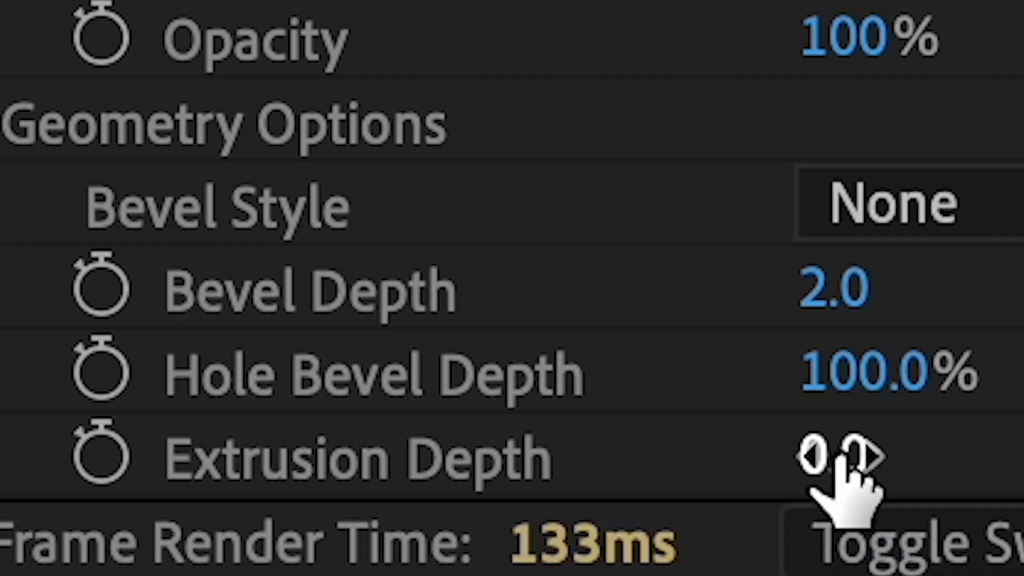
left_click_drag(706, 496, 718, 495)
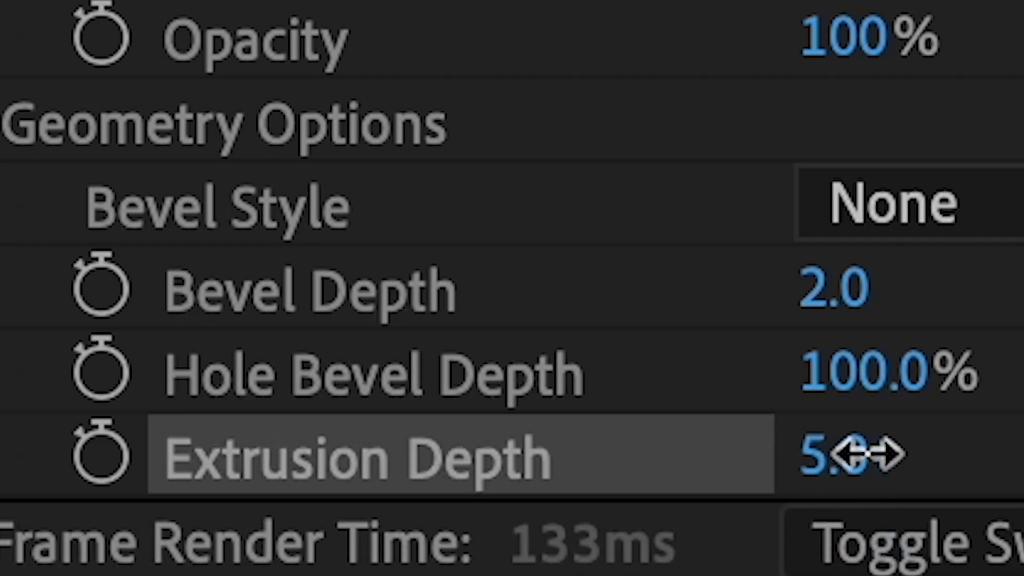
key("space")
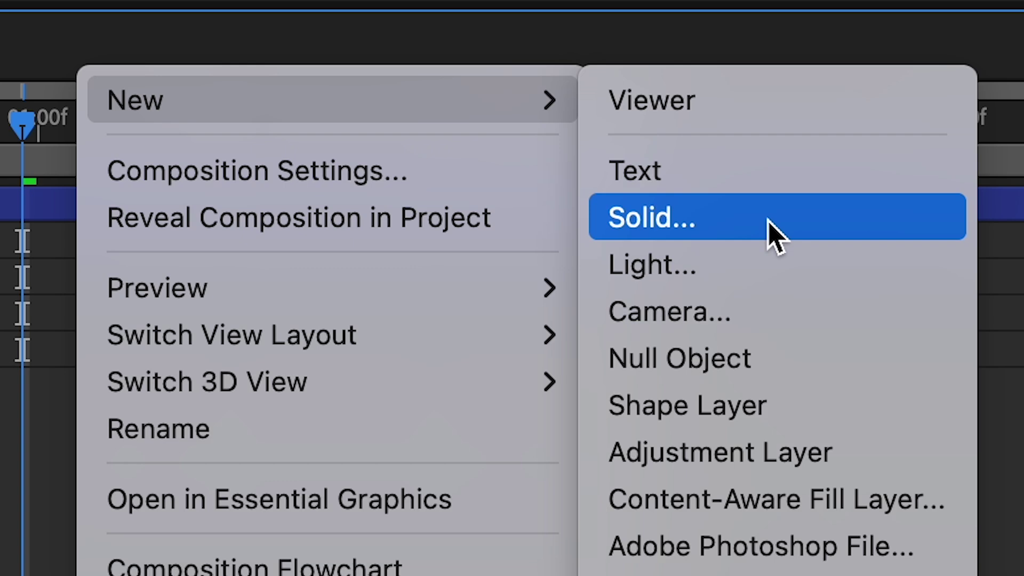
Add a white Point Light at 157% intensity and move to frame 28
left_click(756, 275)
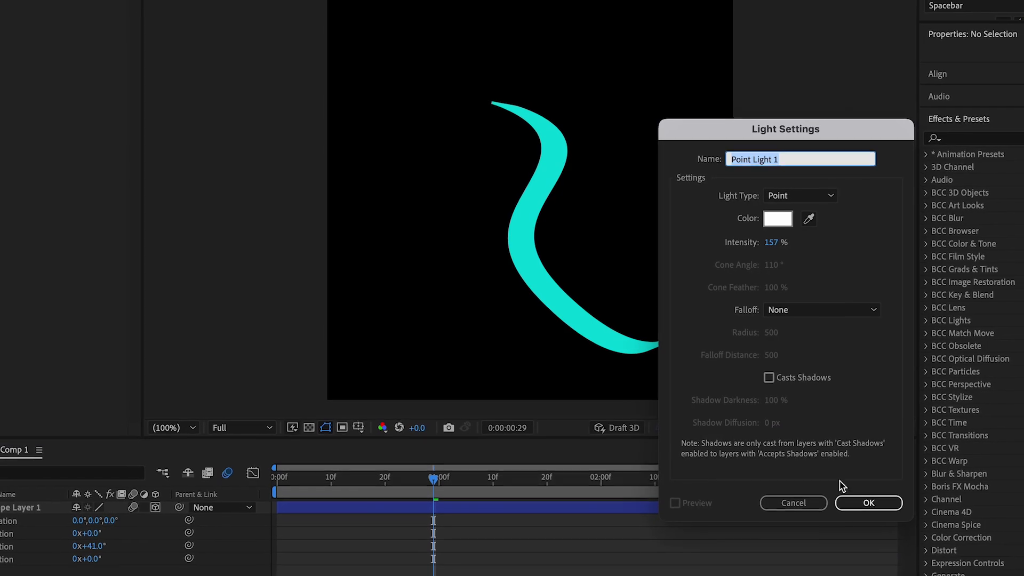
left_click(864, 489)
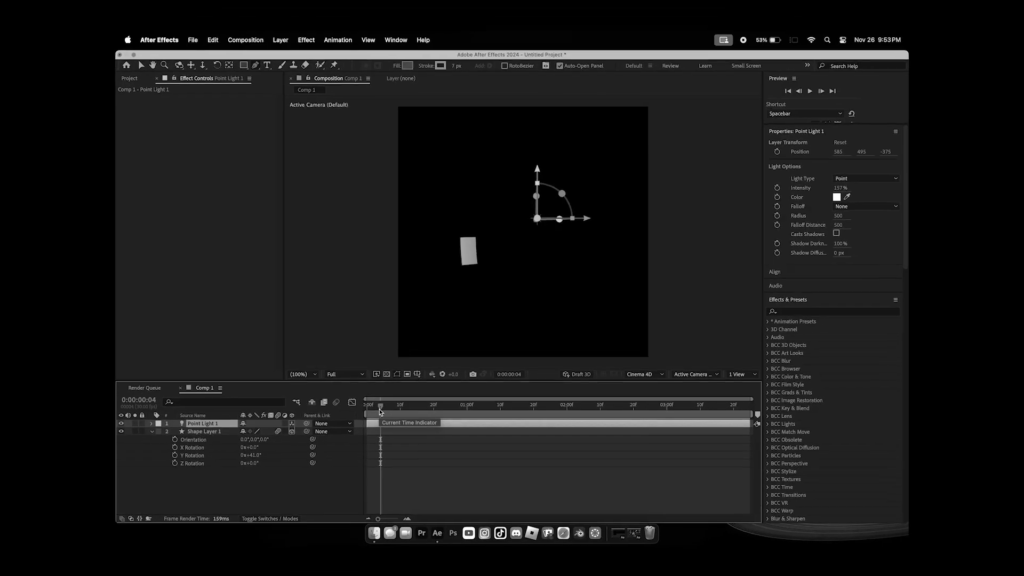
left_click_drag(397, 404, 463, 412)
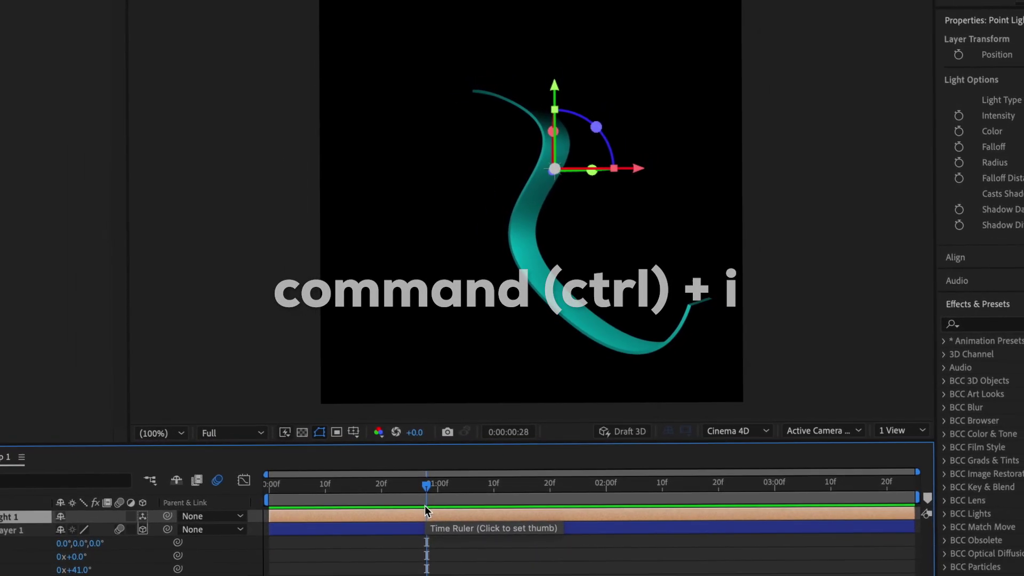
Import the Lobby.jpg panorama and scale it down in the composition
key("super+i")
left_click(434, 225)
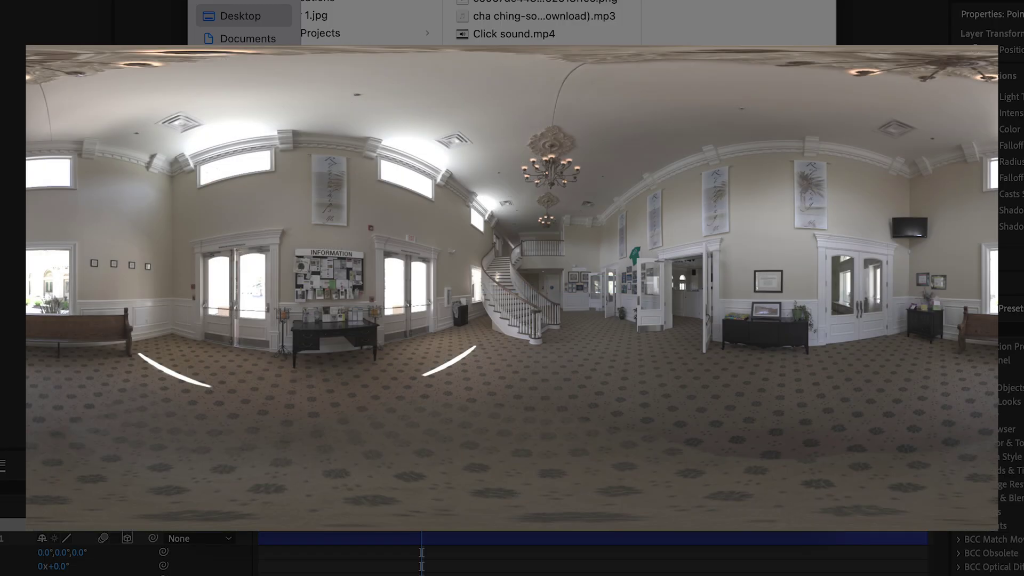
key("Return")
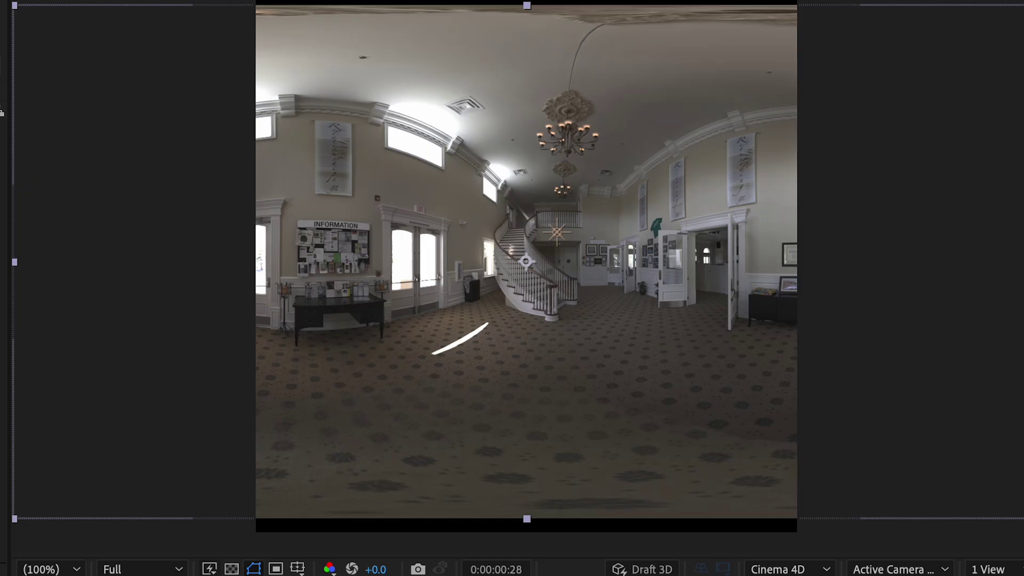
left_click_drag(156, 502, 125, 502)
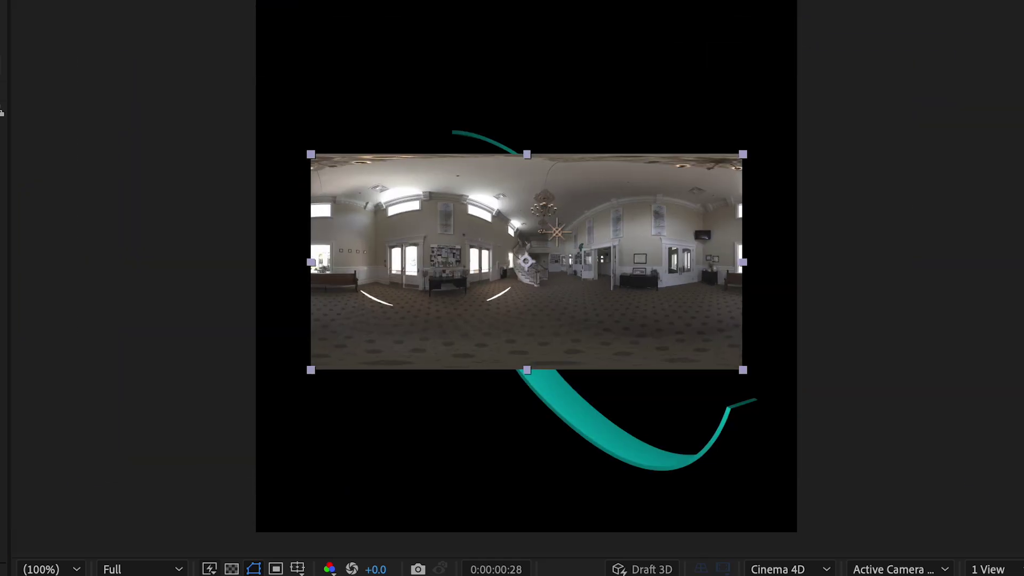
Apply Motion Tile to Lobby.jpg with Mirror Edges on and Output Width 300
left_click(613, 149)
type("motion")
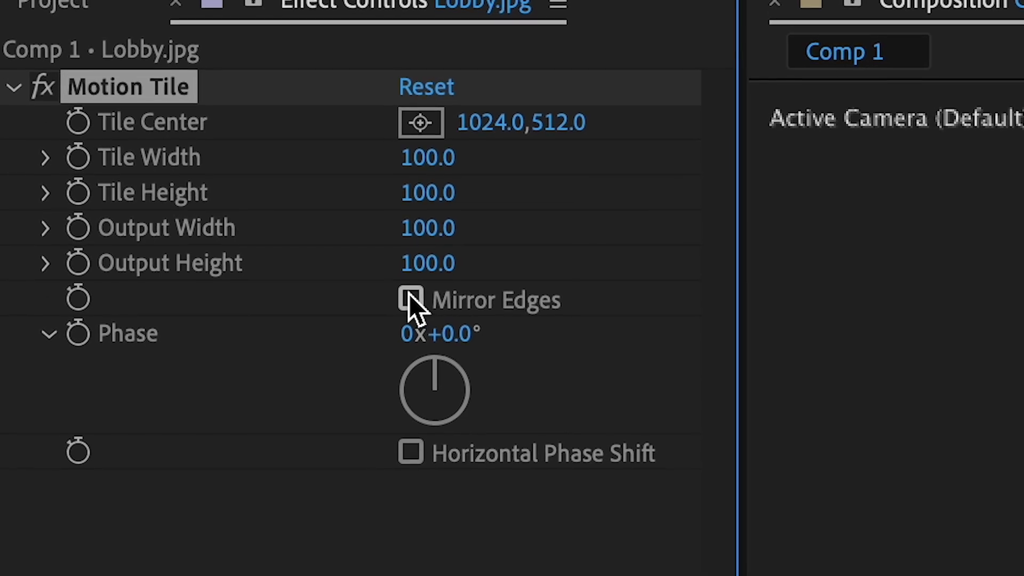
left_click(411, 298)
left_click(427, 228)
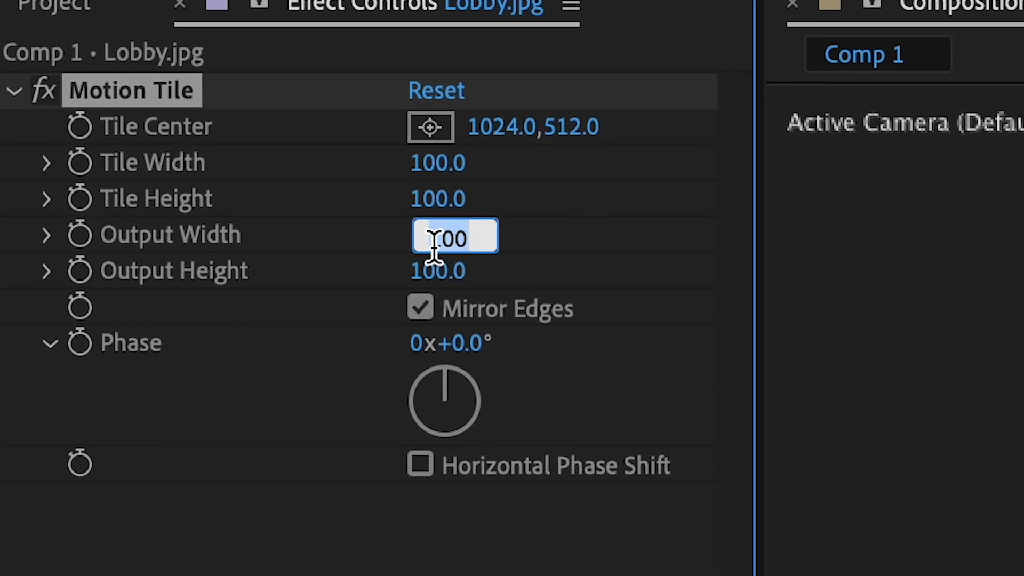
type("300")
key("Return")
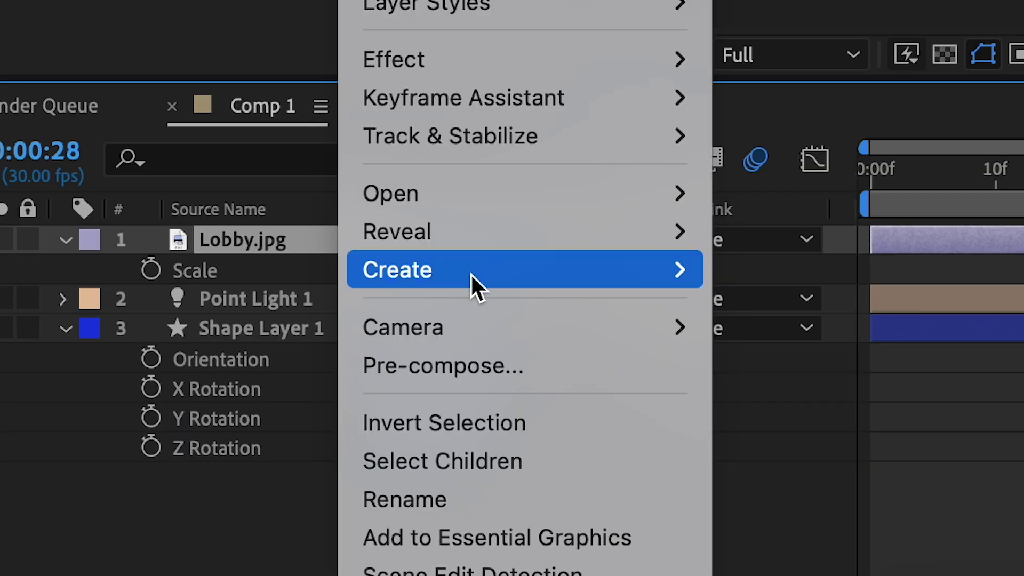
Pre-compose Lobby.jpg into Lobby.jpg Comp 1, paste Motion Tile onto it, and make it an environment layer
left_click(484, 372)
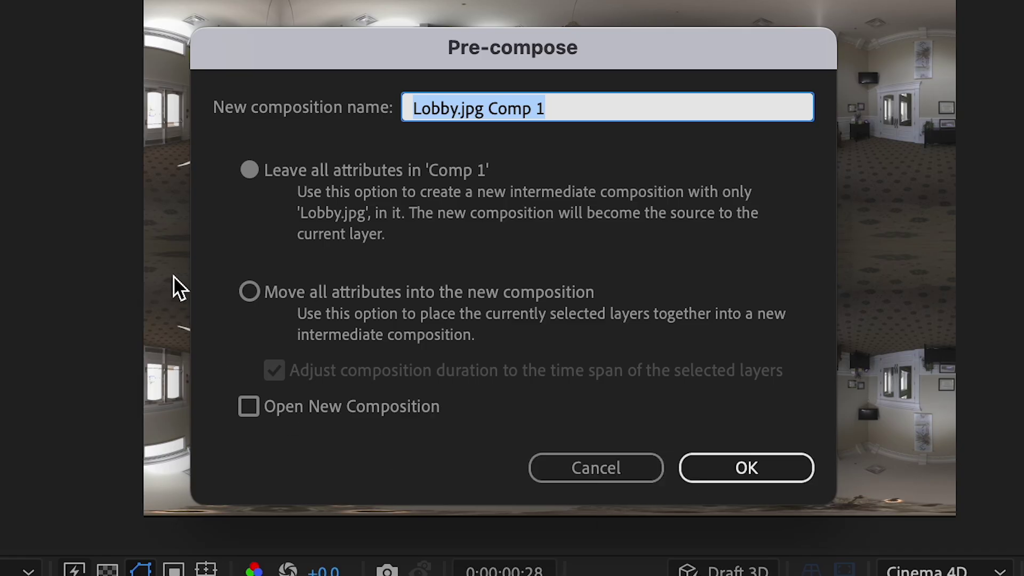
left_click(714, 463)
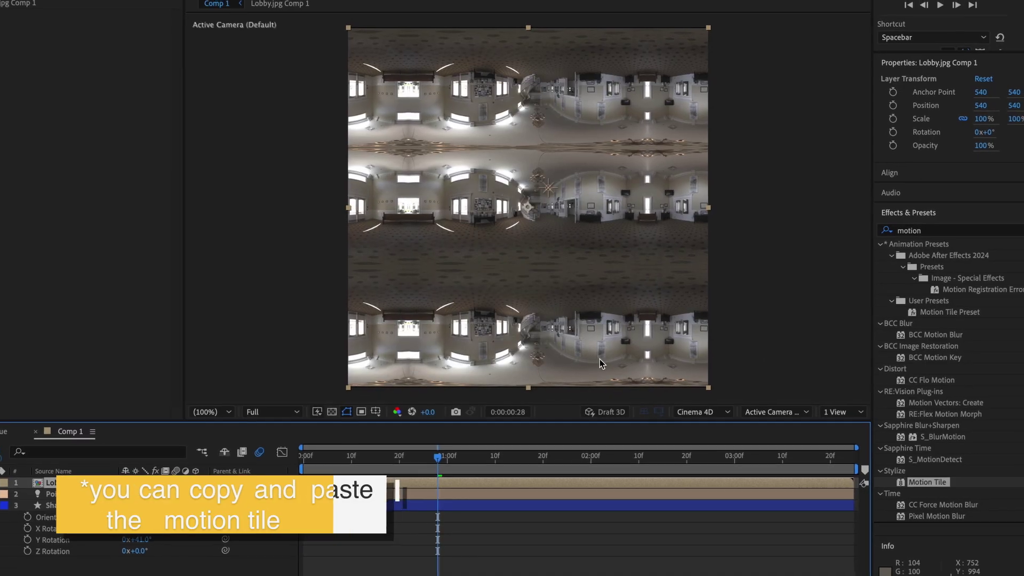
key("ctrl+v")
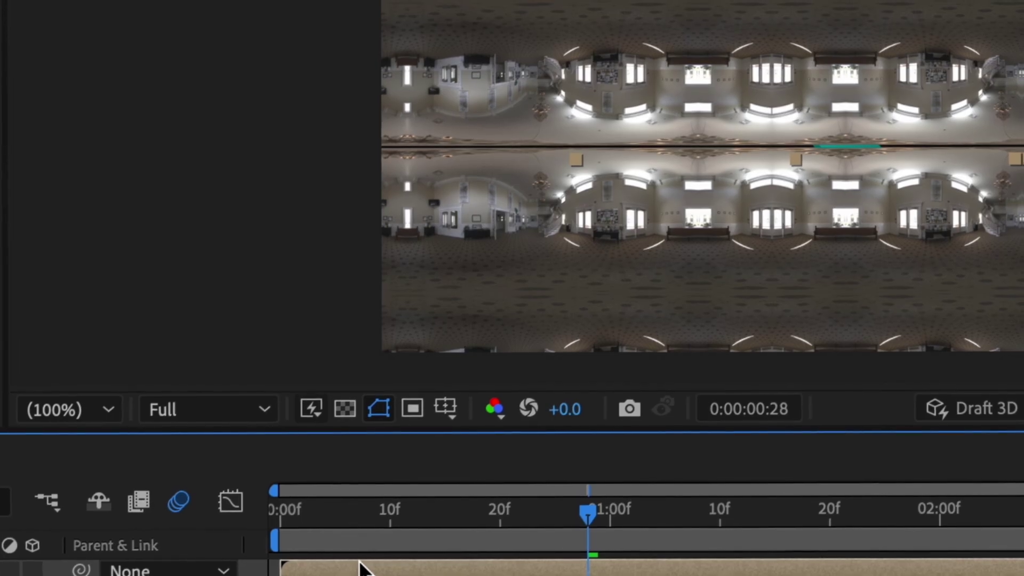
right_click(358, 570)
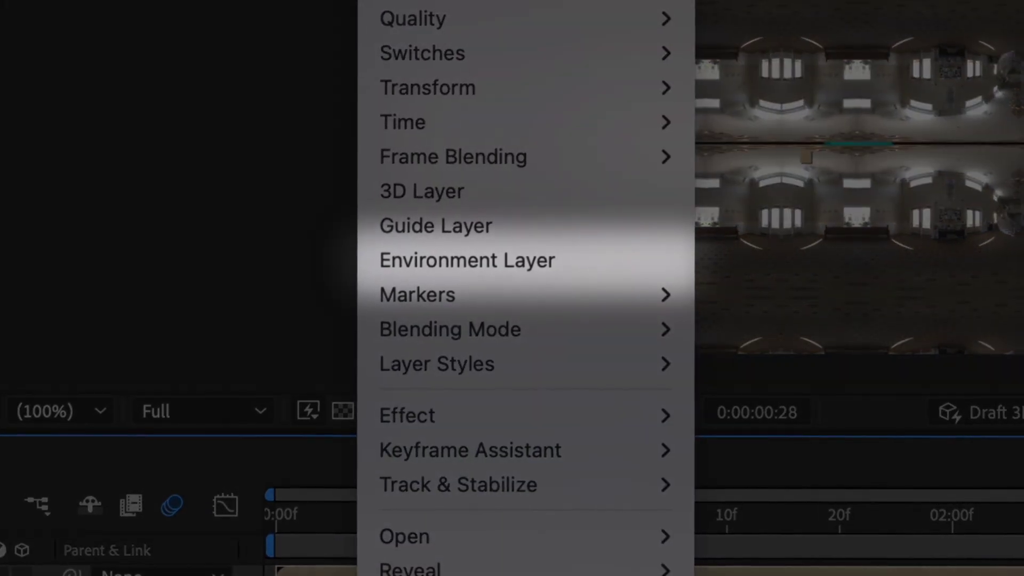
left_click(522, 259)
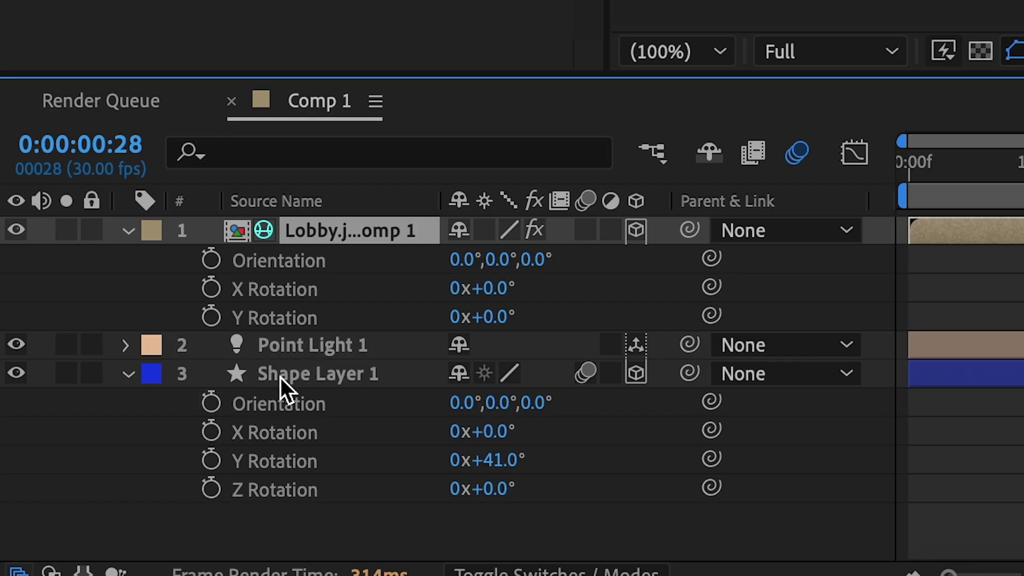
Raise Shape Layer 1's Reflection Intensity to about 53% in its Material Options
left_click(281, 378)
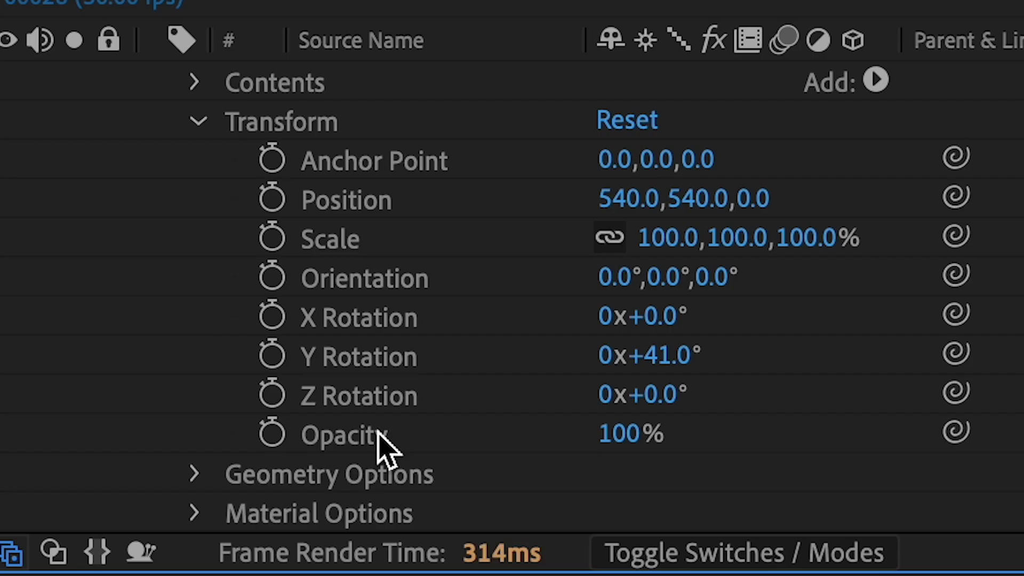
left_click(194, 513)
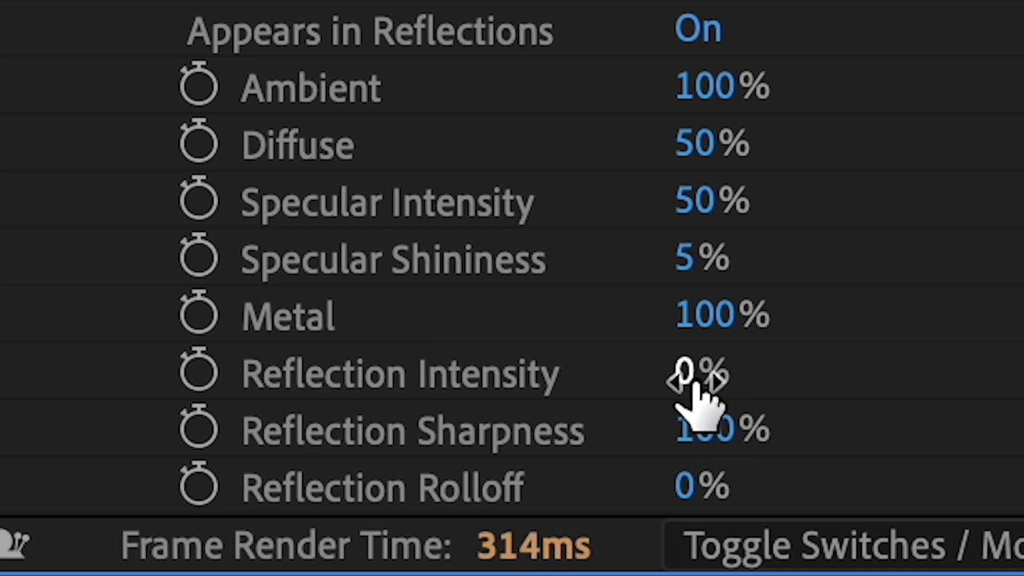
left_click_drag(693, 380, 888, 376)
left_click_drag(1008, 380, 1016, 380)
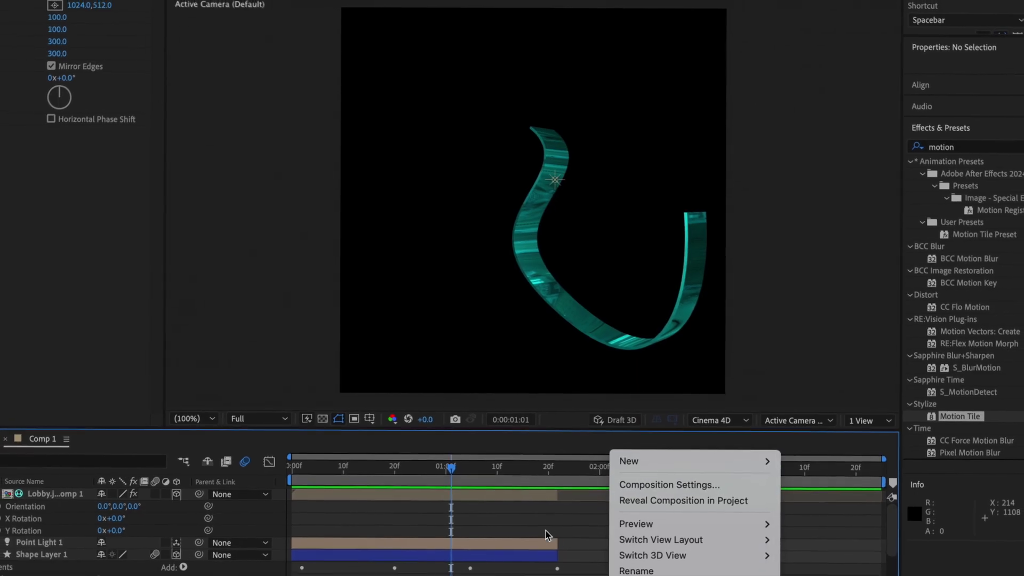
key("Escape")
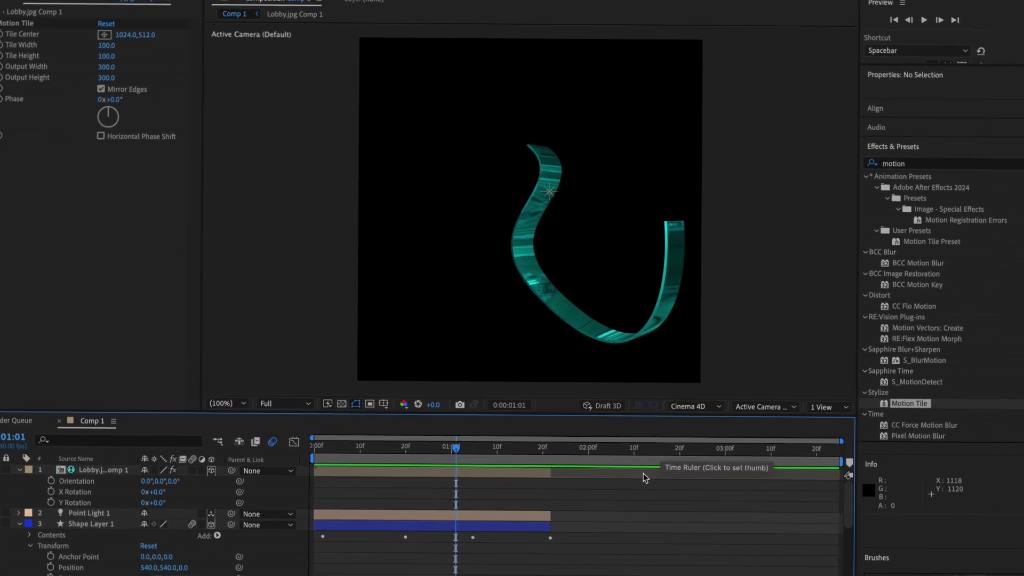
Add a new adjustment layer to the composition from the timeline context menu
right_click(609, 503)
mouse_move(646, 440)
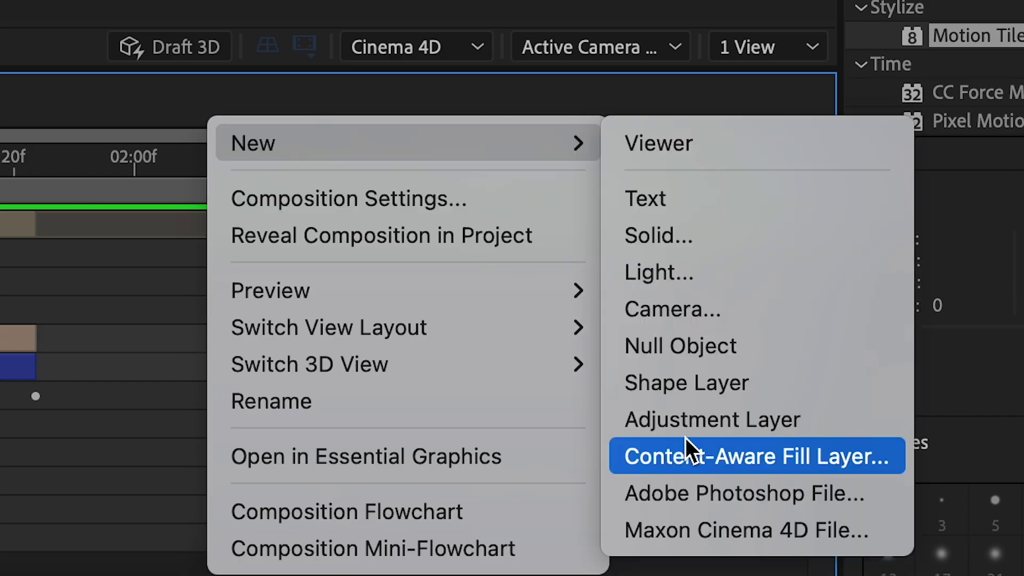
left_click(686, 421)
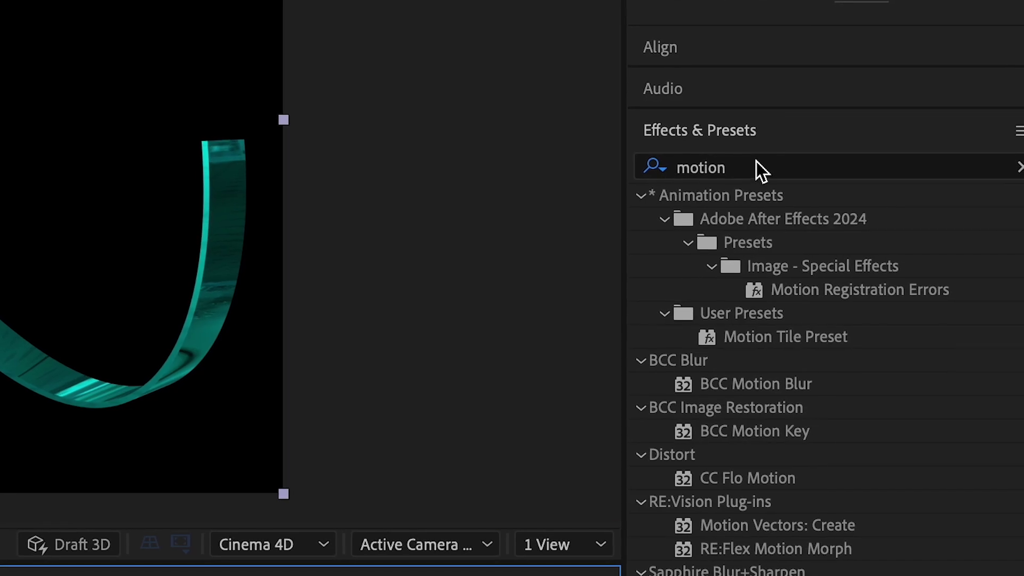
Replace the old Effects & Presets search with "force" to find CC Force Motion Blur
left_click_drag(756, 167, 649, 168)
key("BackSpace")
type("force")
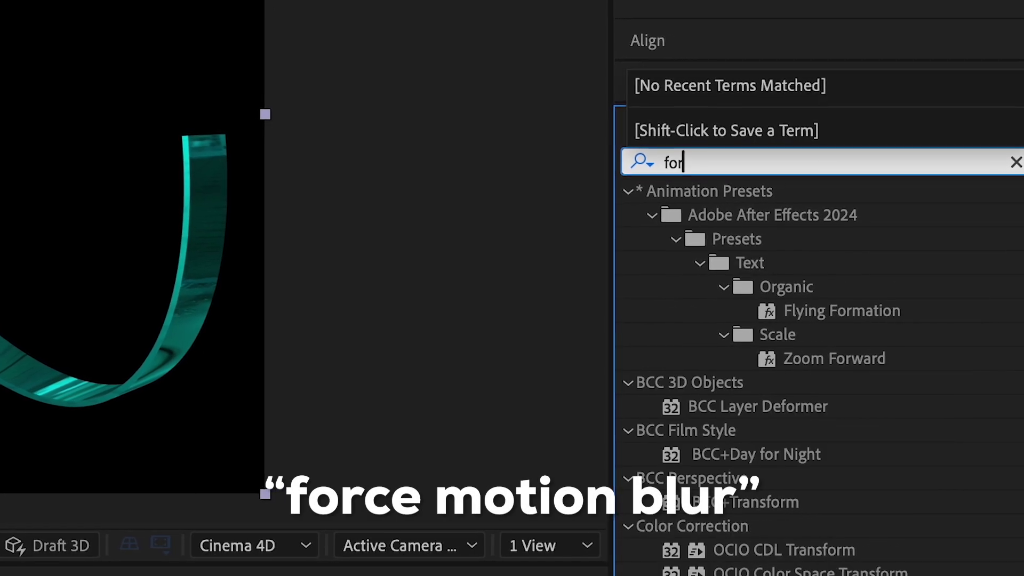